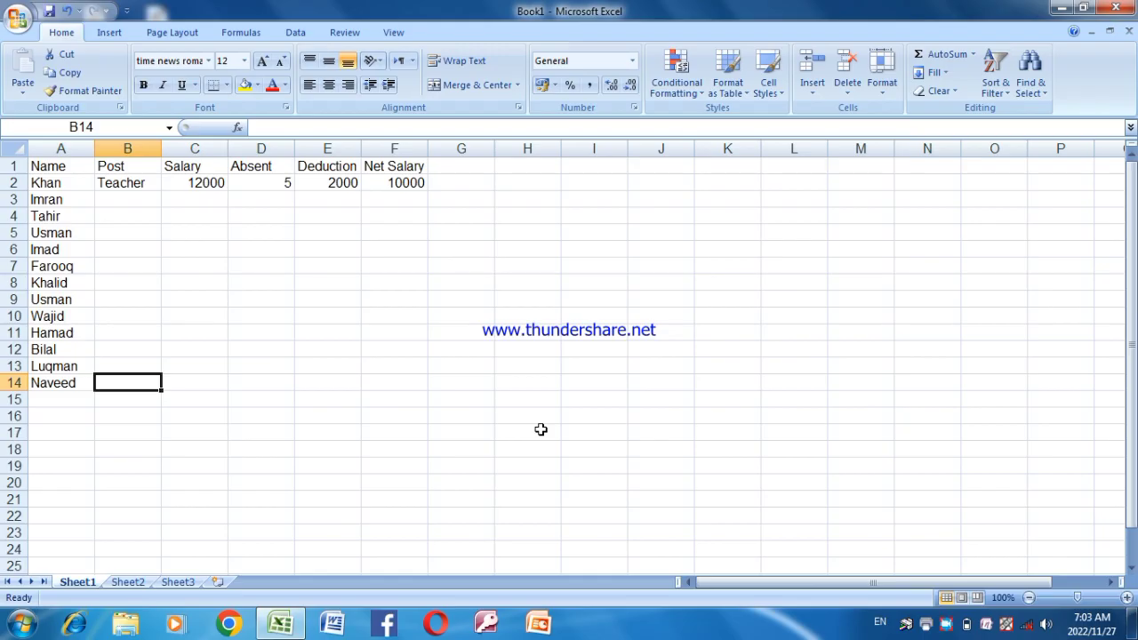
# Zoom in on the Sheet1 salary table with the zoom slider's + button.
pyautogui.click(1126, 597)
pyautogui.click(1126, 597)
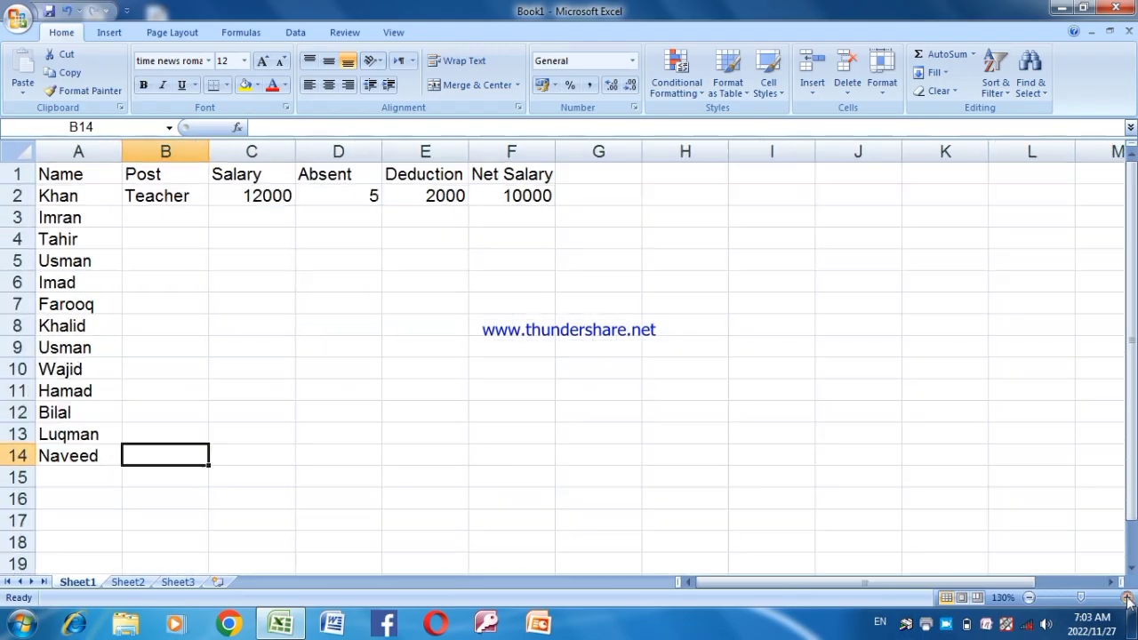
pyautogui.click(1126, 597)
pyautogui.click(1126, 598)
pyautogui.click(1126, 597)
pyautogui.click(1126, 597)
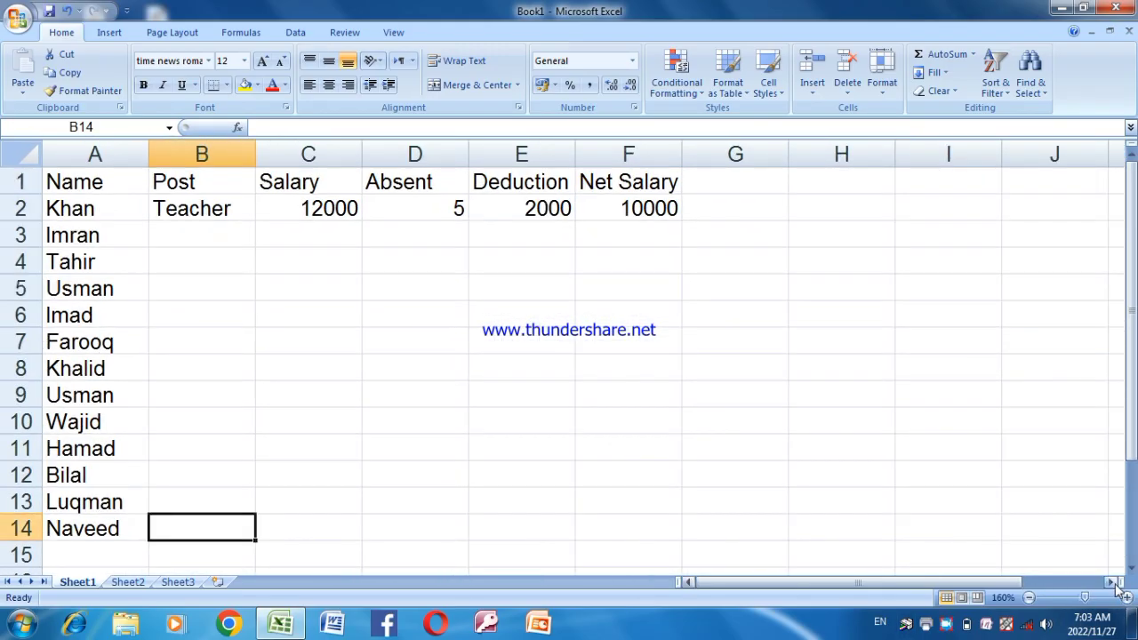
pyautogui.click(1126, 597)
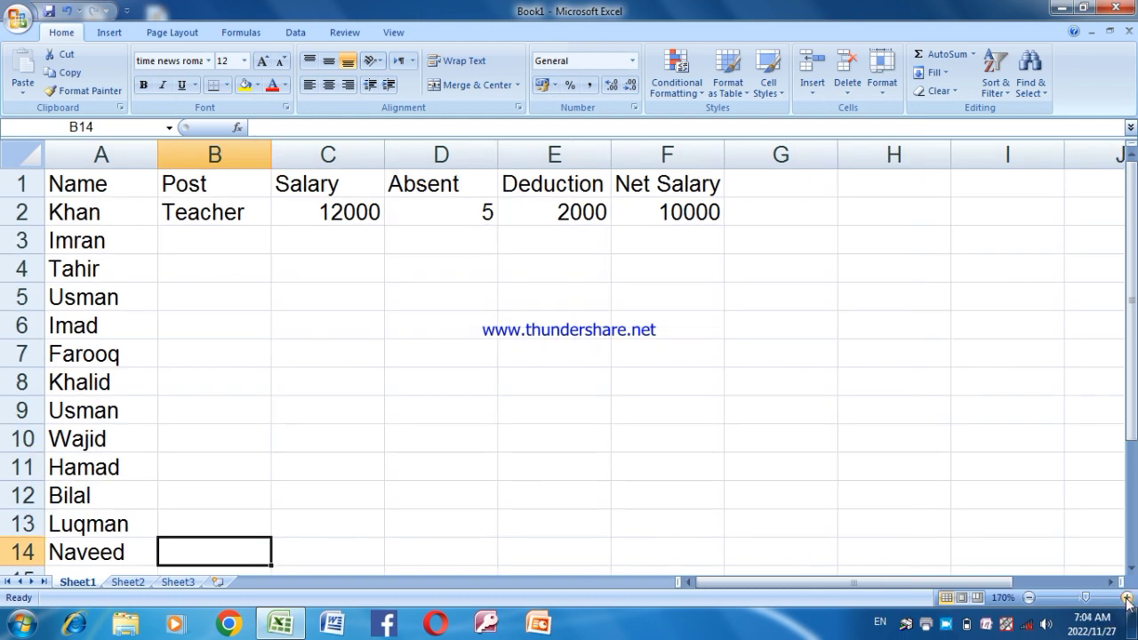
# On Sheet2, merge A1:D3 and enter the title 'Salary Deduction'.
pyautogui.click(122, 582)
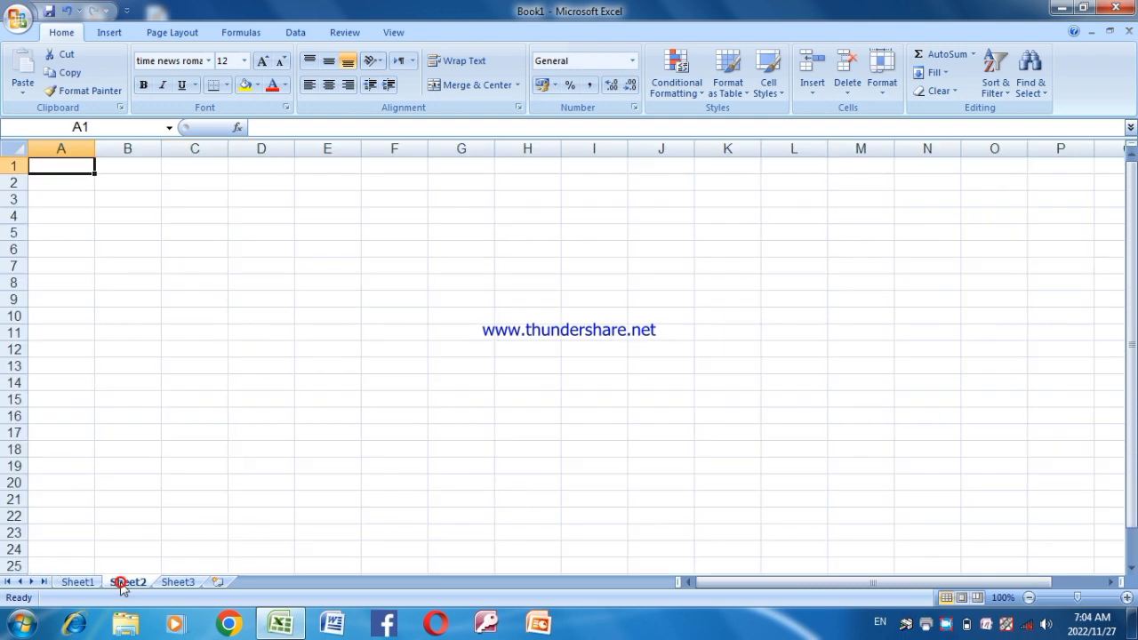
pyautogui.click(1098, 598)
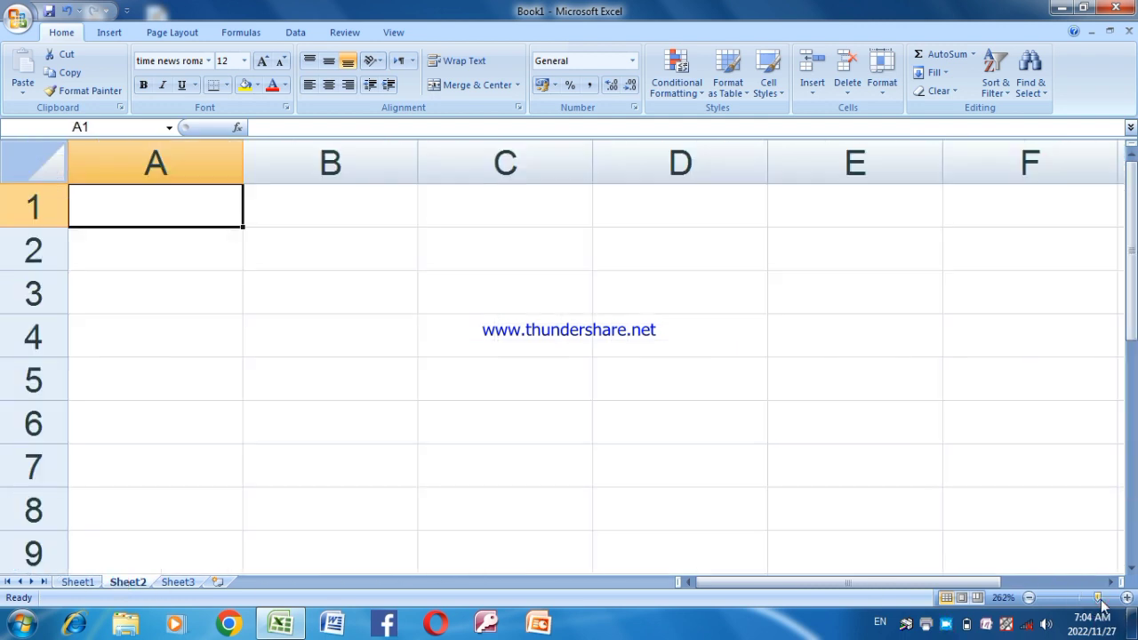
pyautogui.moveTo(201, 189)
pyautogui.mouseDown()
pyautogui.moveTo(503, 286)
pyautogui.moveTo(642, 288)
pyautogui.mouseUp()
pyautogui.click(471, 85)
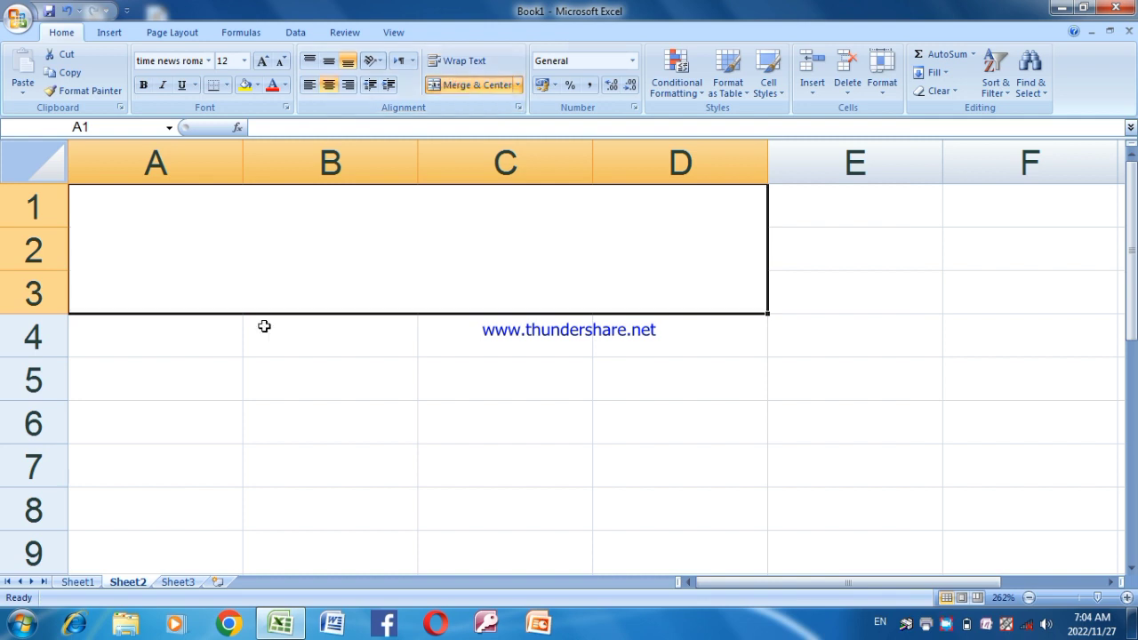
pyautogui.write('Salary ')
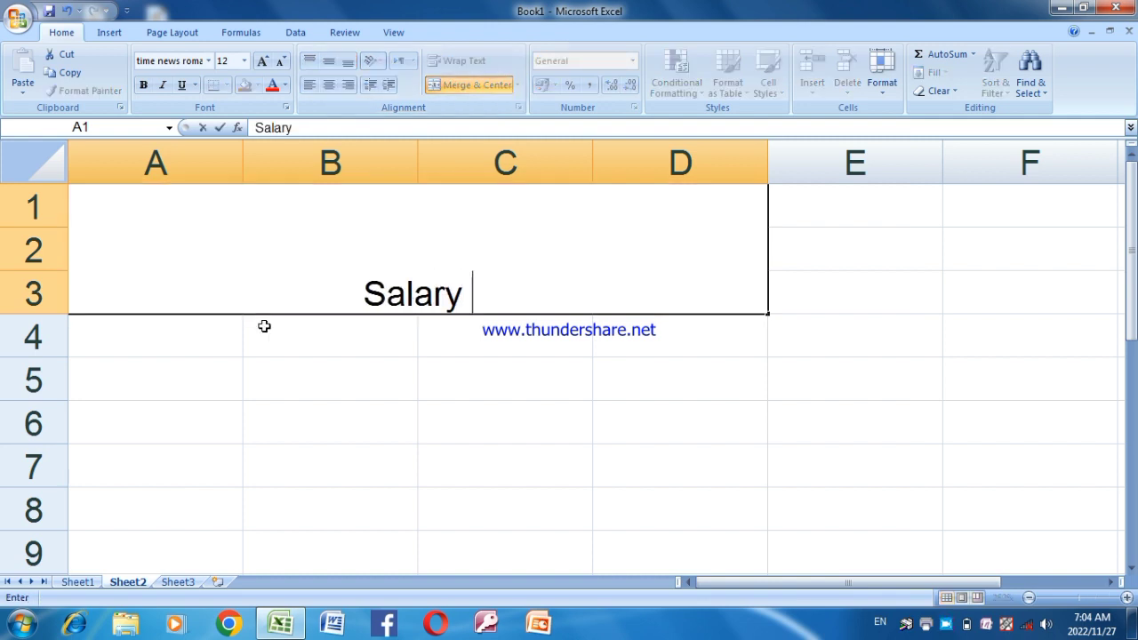
pyautogui.write('Deductio')
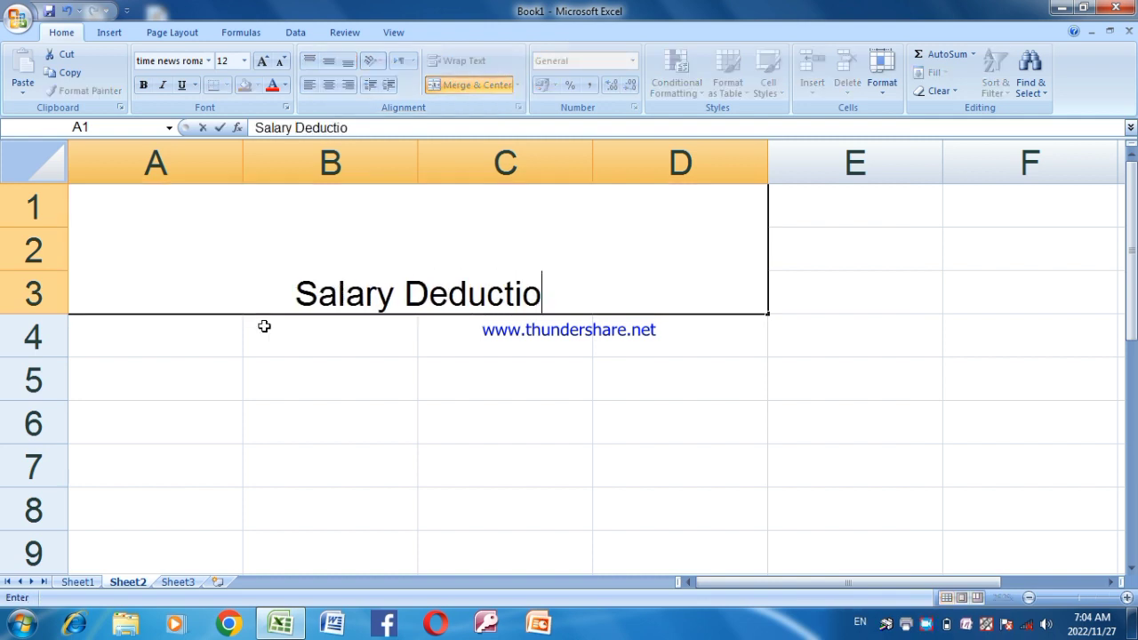
pyautogui.write('n')
pyautogui.press('Return')
# Middle-align the Salary Deduction title, then return to Sheet1.
pyautogui.click(411, 280)
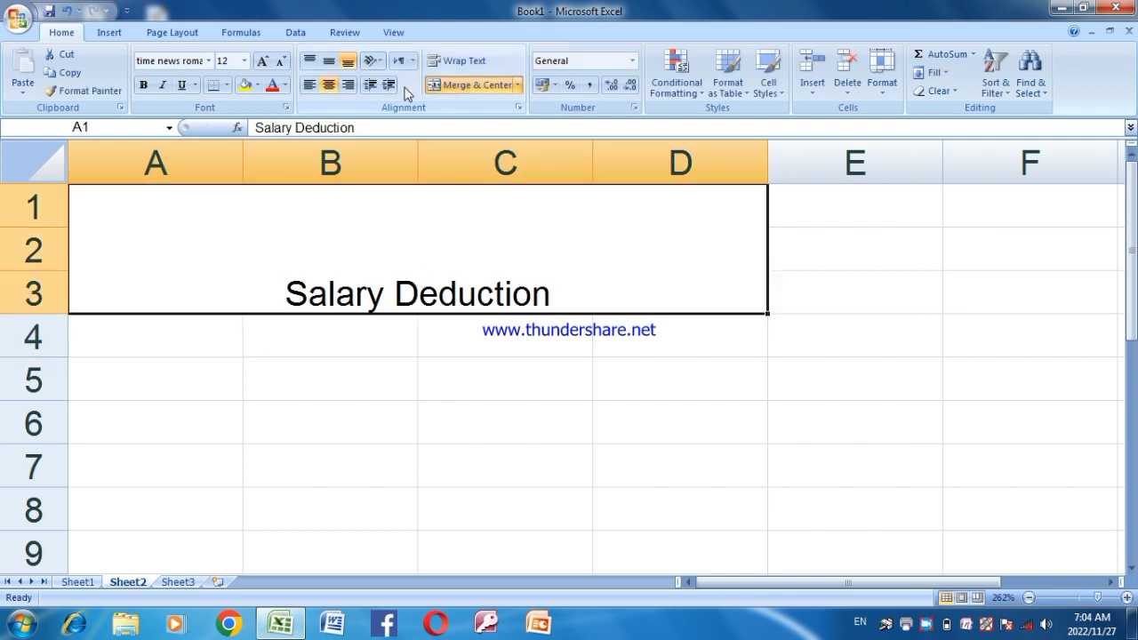
pyautogui.click(329, 61)
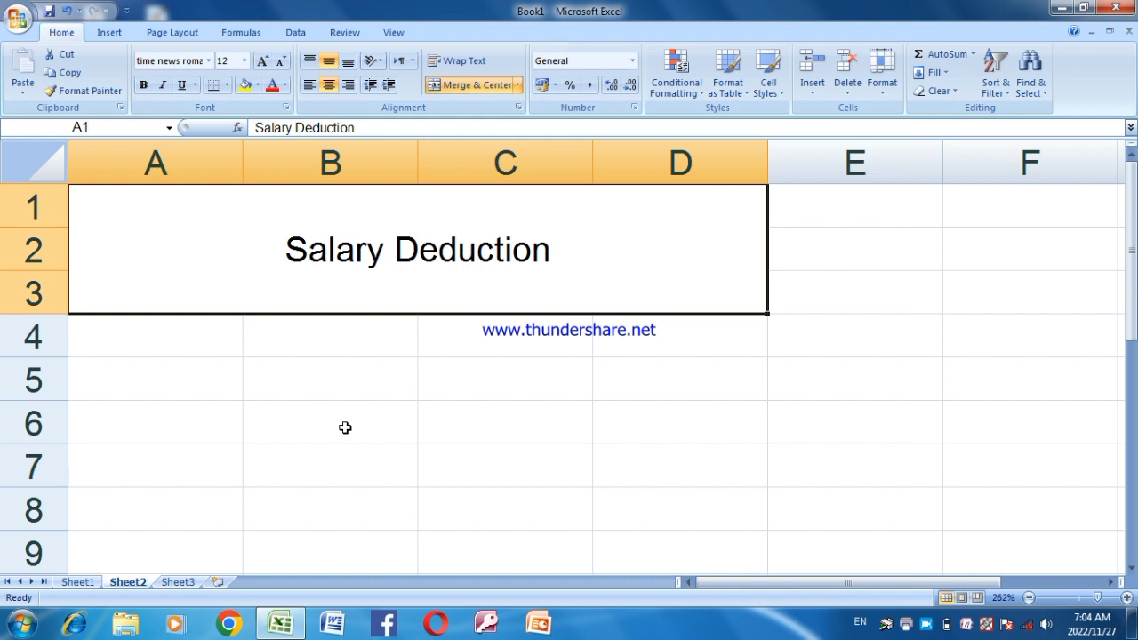
pyautogui.click(93, 583)
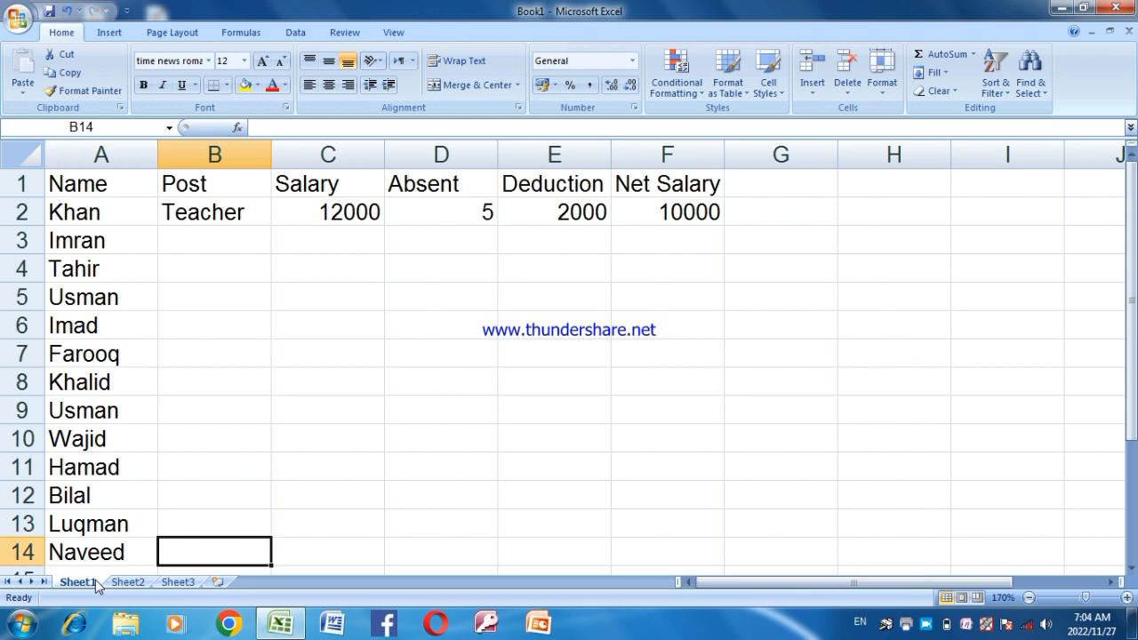
# Insert a new blank entire row above the Sheet1 table.
pyautogui.rightClick(230, 186)
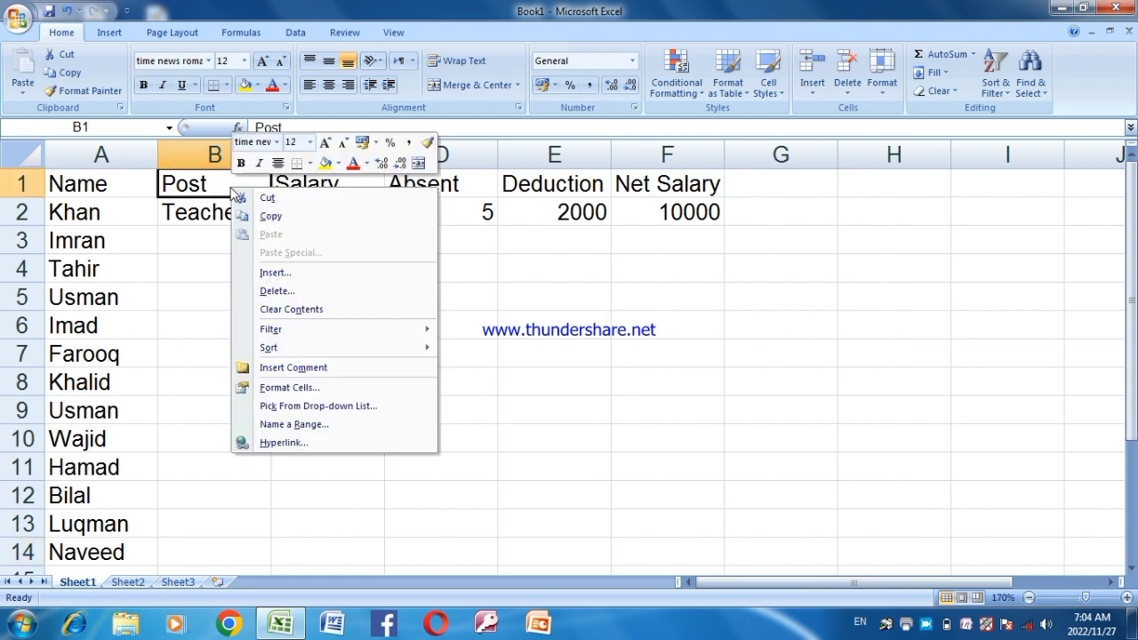
pyautogui.click(265, 273)
pyautogui.click(225, 278)
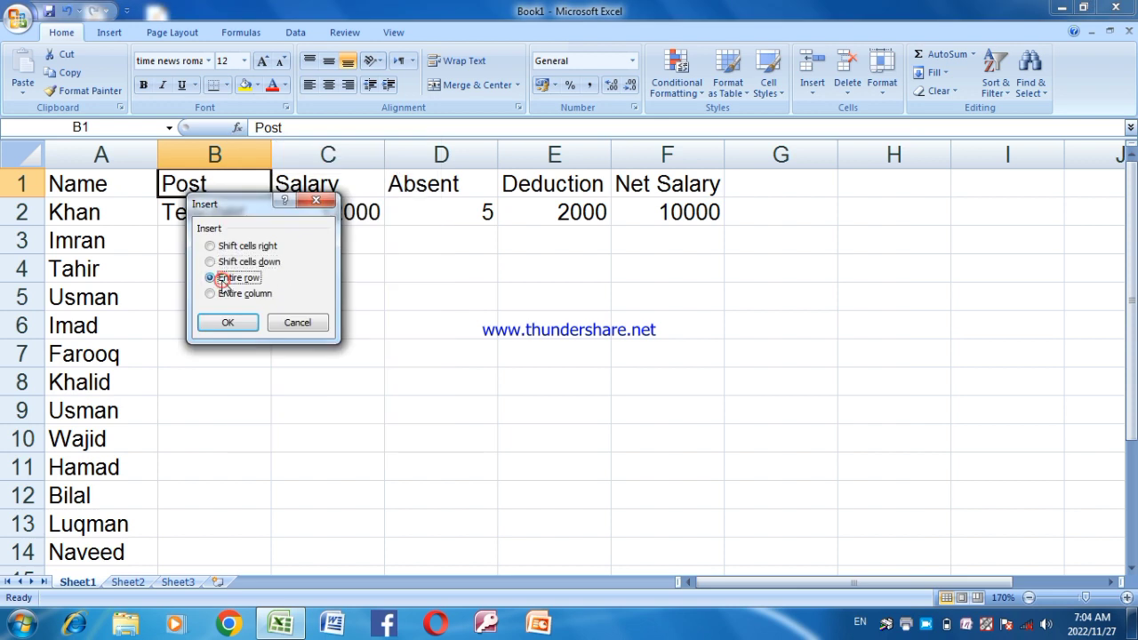
pyautogui.click(227, 323)
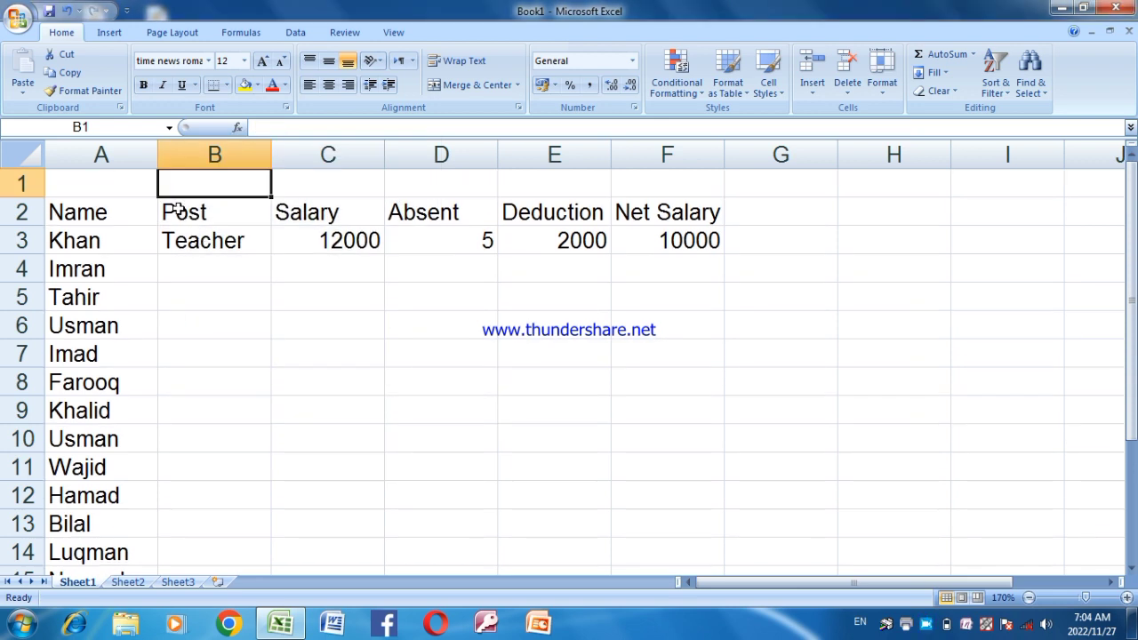
# Merge A1:F1 and enter the title 'Salary Sheet'.
pyautogui.click(136, 187)
pyautogui.moveTo(136, 187); pyautogui.dragTo(648, 190)
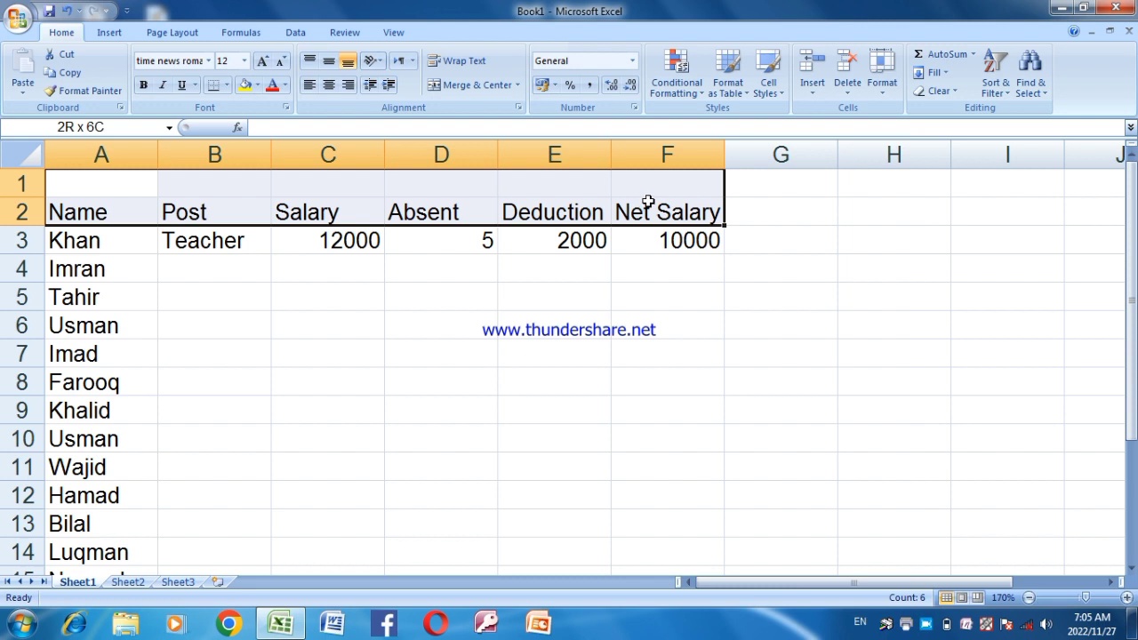
pyautogui.click(446, 85)
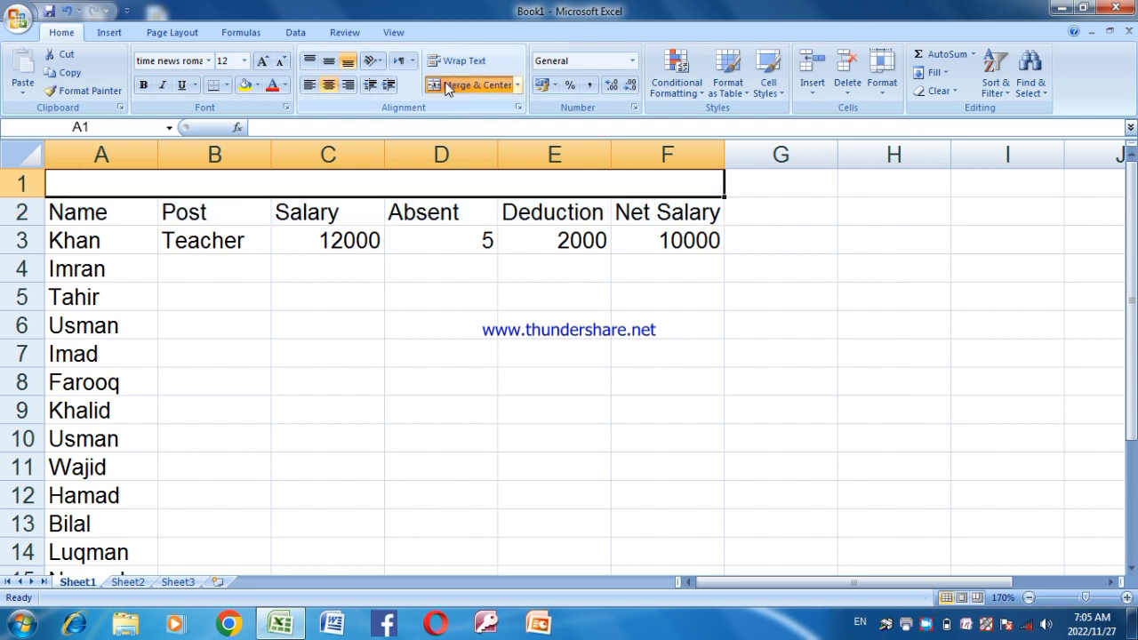
pyautogui.write('Salary Sh')
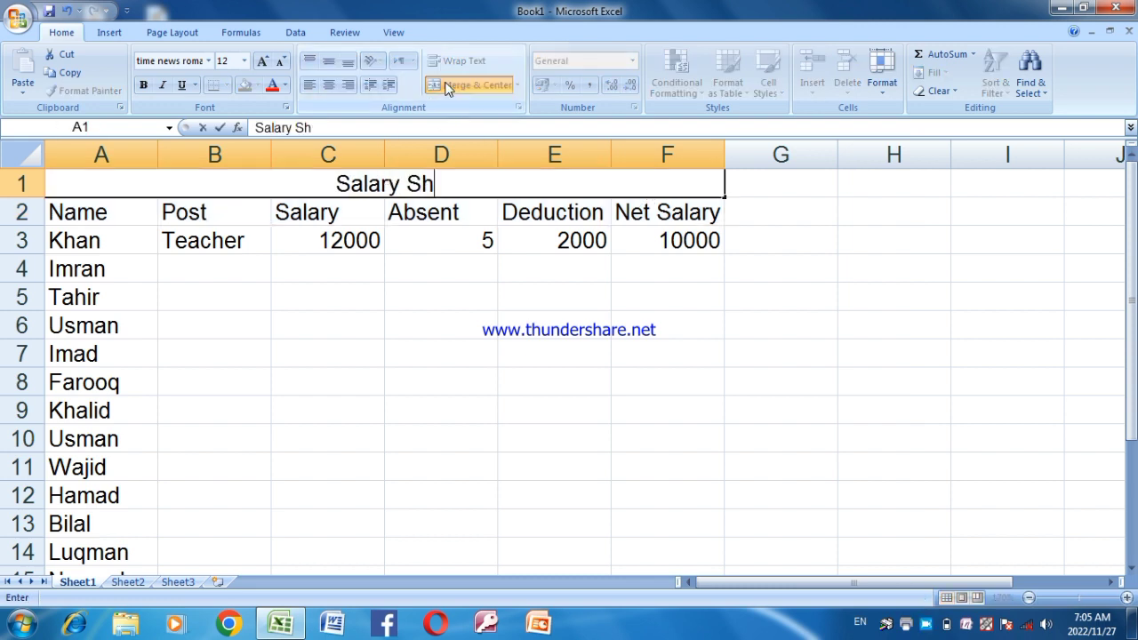
pyautogui.write('eet')
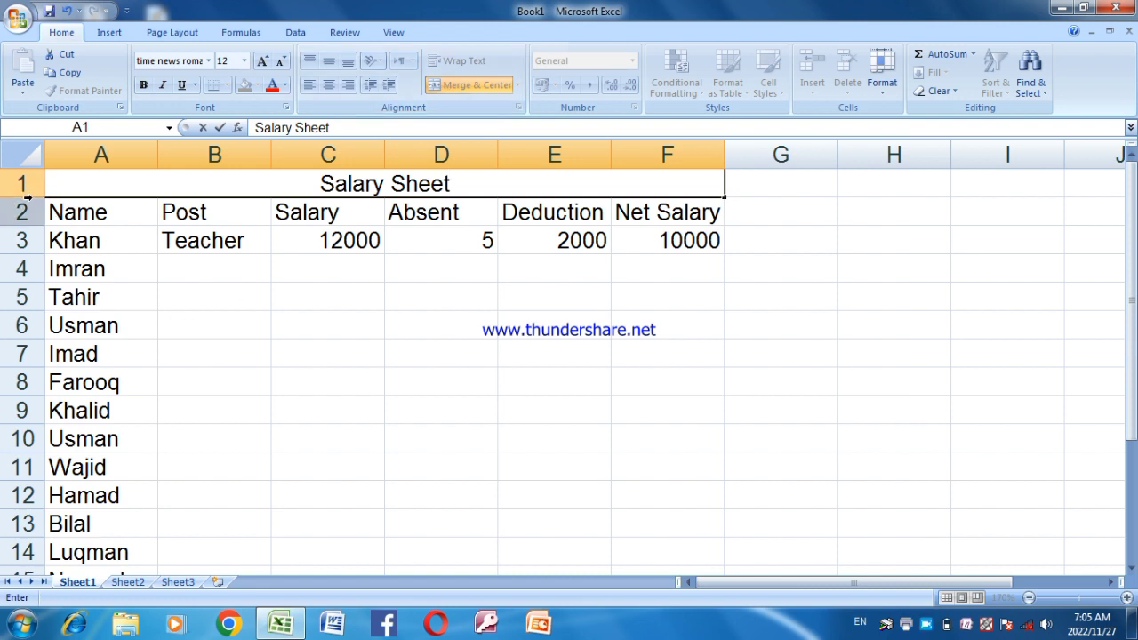
pyautogui.click(21, 204)
# Make row 1 taller, middle-align the title and enlarge its font to 24.
pyautogui.moveTo(27, 197); pyautogui.dragTo(54, 271)
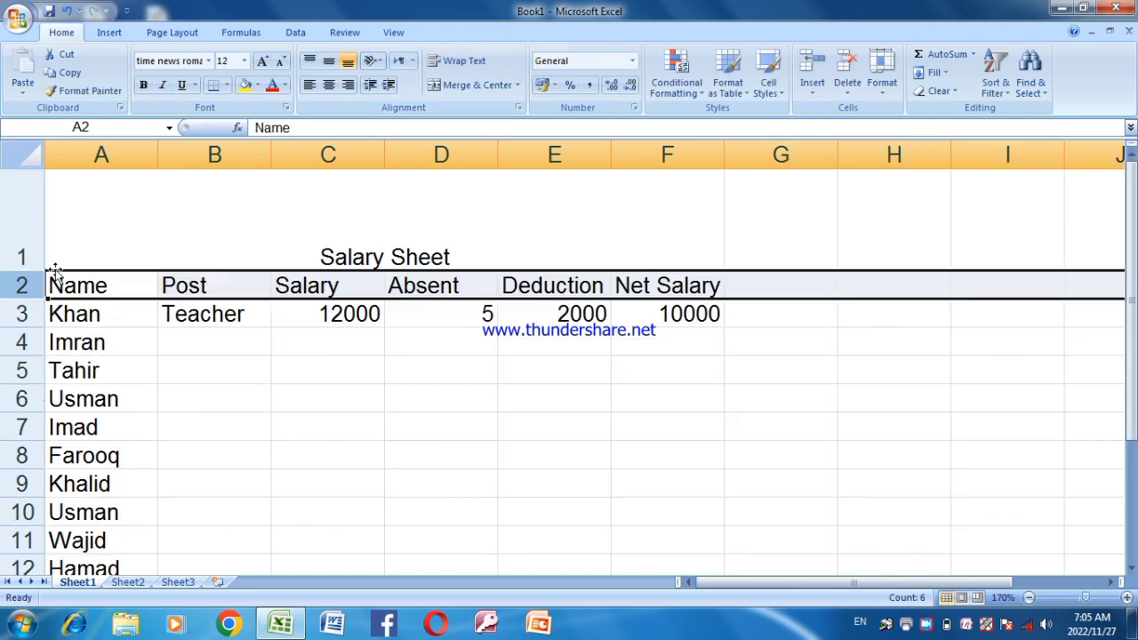
pyautogui.click(328, 245)
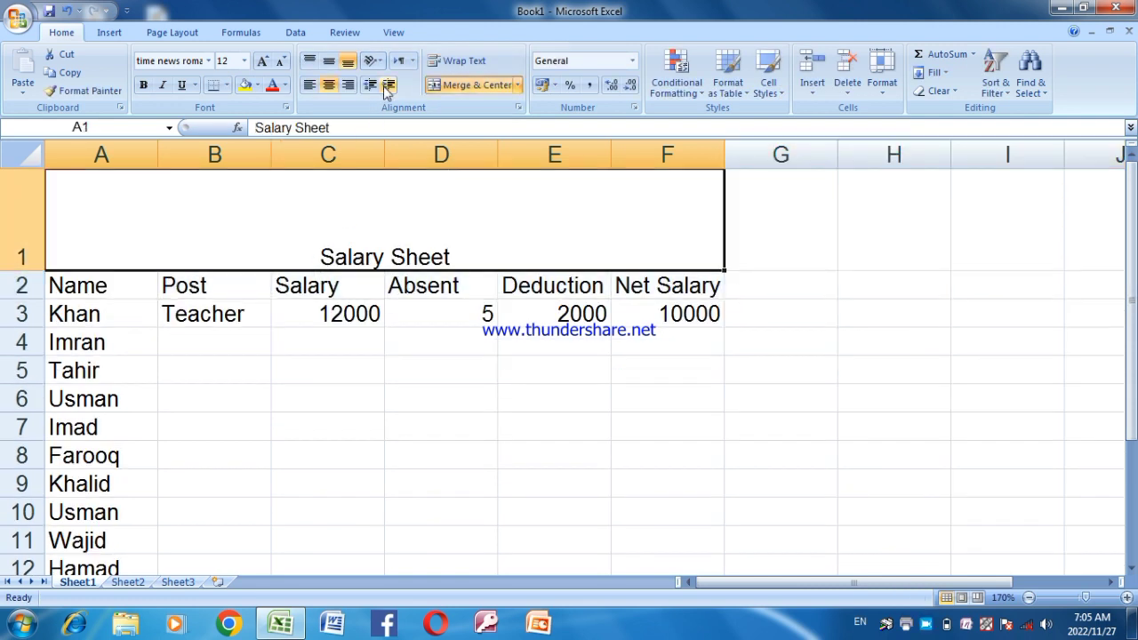
pyautogui.click(328, 60)
pyautogui.click(262, 61)
pyautogui.click(262, 60)
pyautogui.click(262, 60)
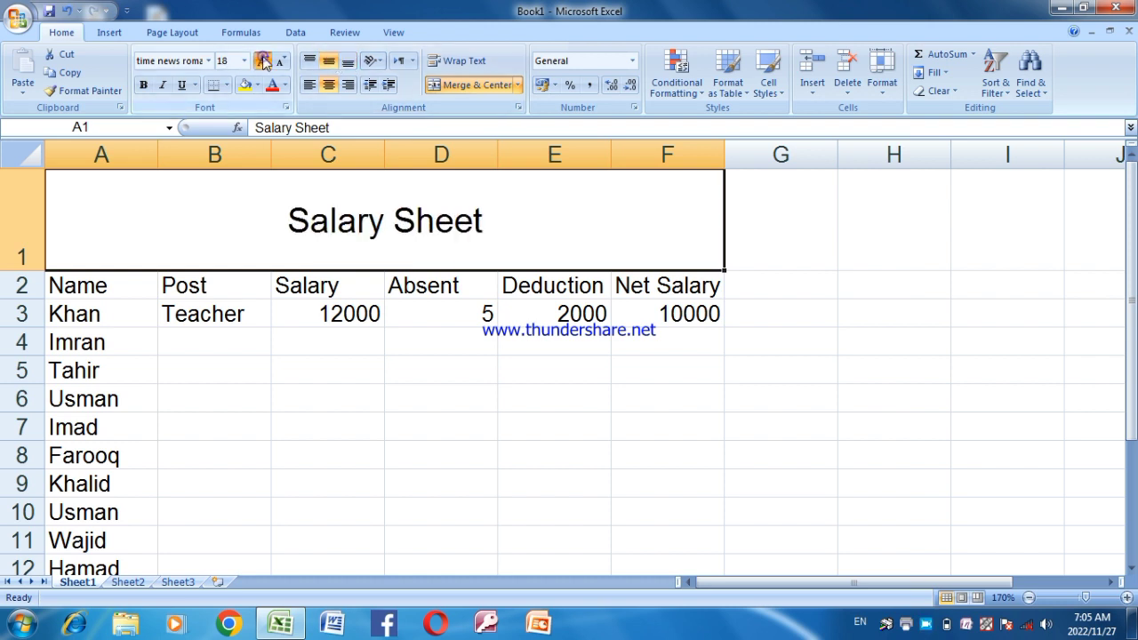
pyautogui.click(262, 61)
pyautogui.click(262, 61)
pyautogui.click(262, 60)
# Style the title in Old English Text MT, red text on yellow fill.
pyautogui.click(209, 61)
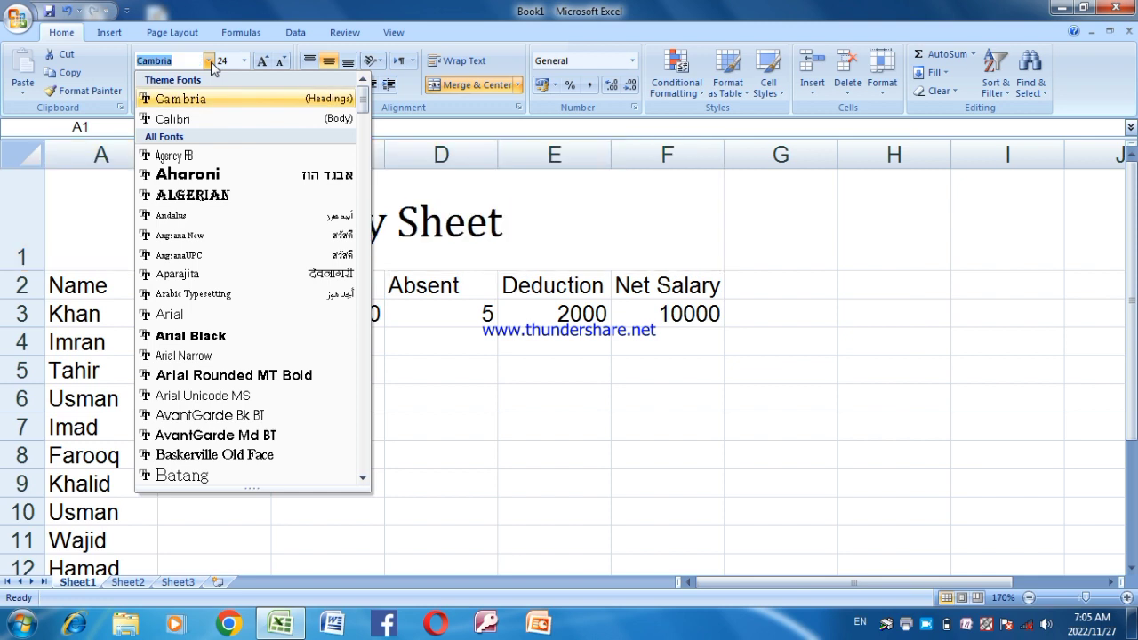
pyautogui.write('Old English Tex')
pyautogui.press('Return')
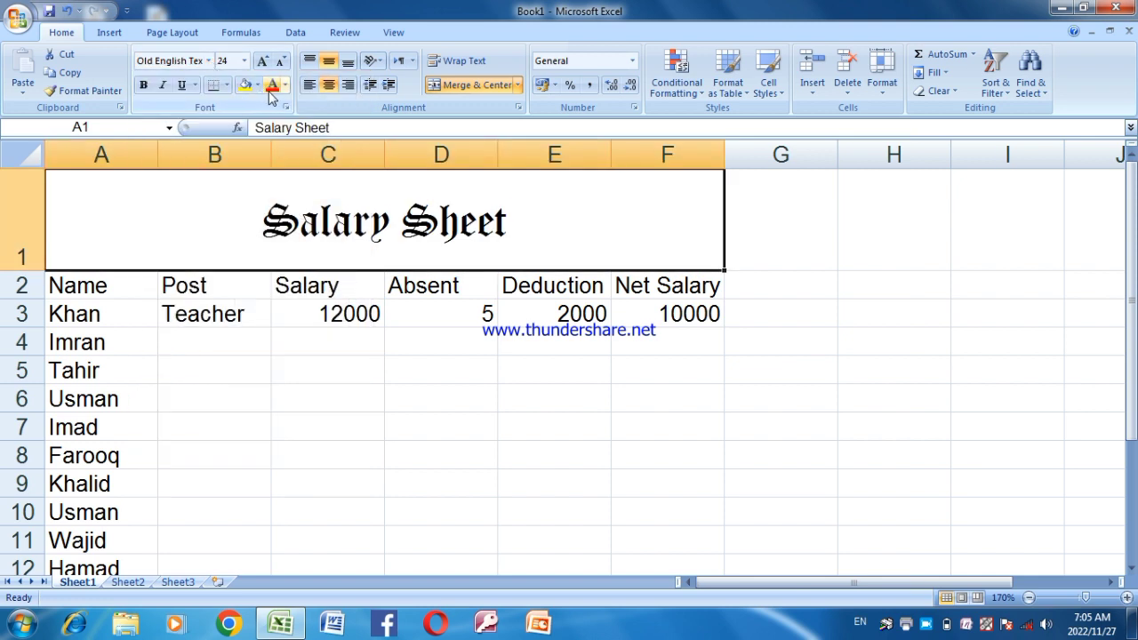
pyautogui.click(271, 86)
pyautogui.click(246, 86)
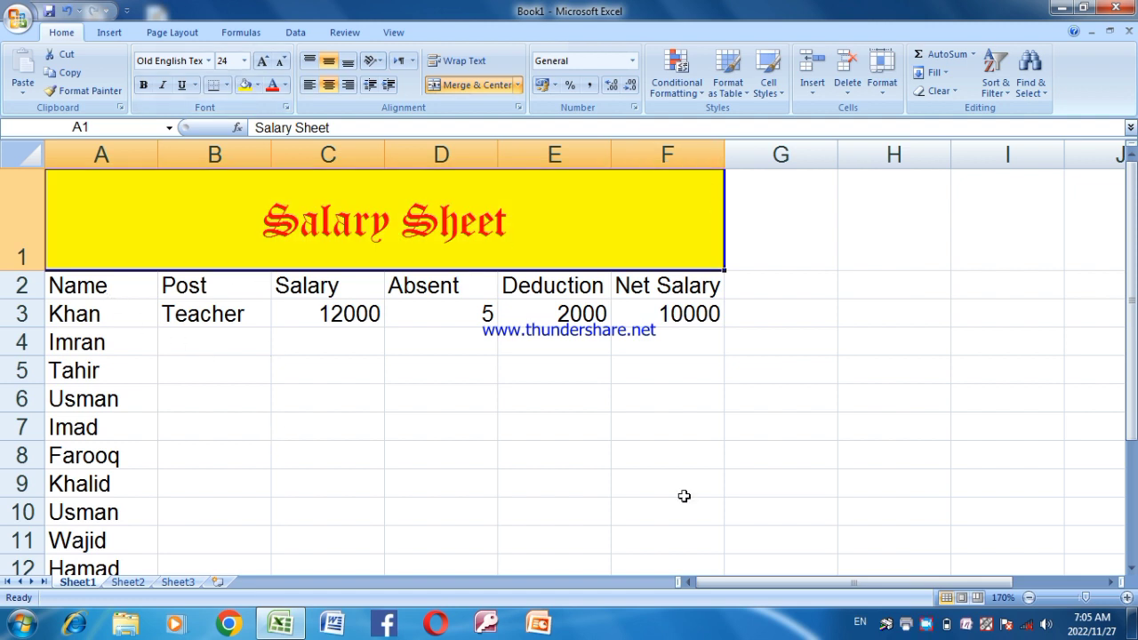
# Autofit row 1, clear the first employee's old values, and fill 'Teacher' down B3:B13.
pyautogui.doubleClick(23, 271)
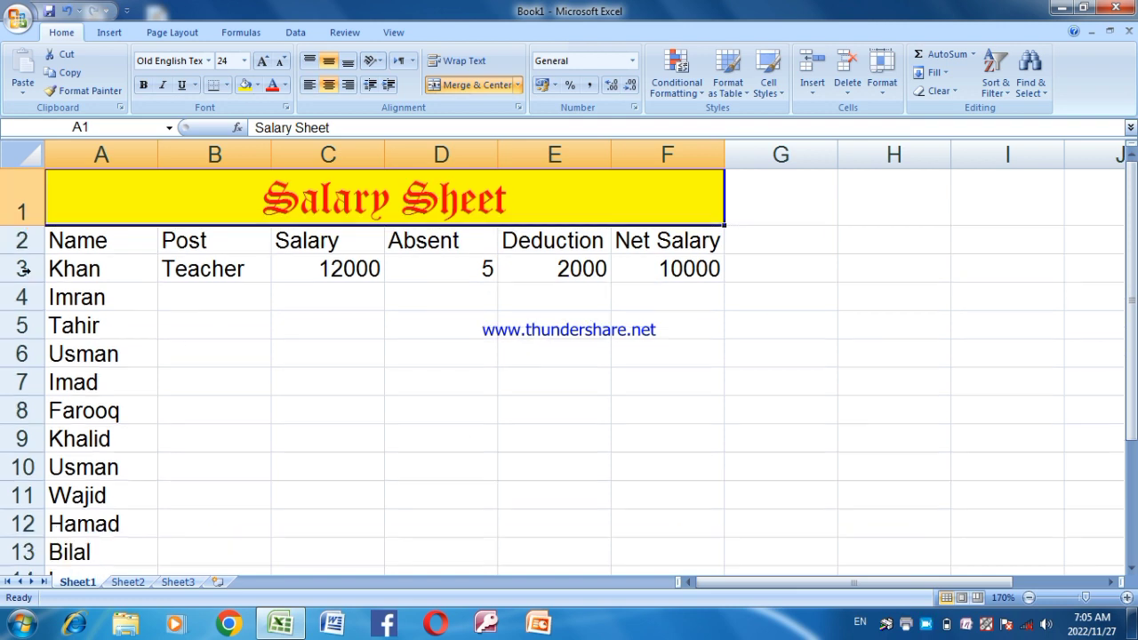
pyautogui.click(310, 346)
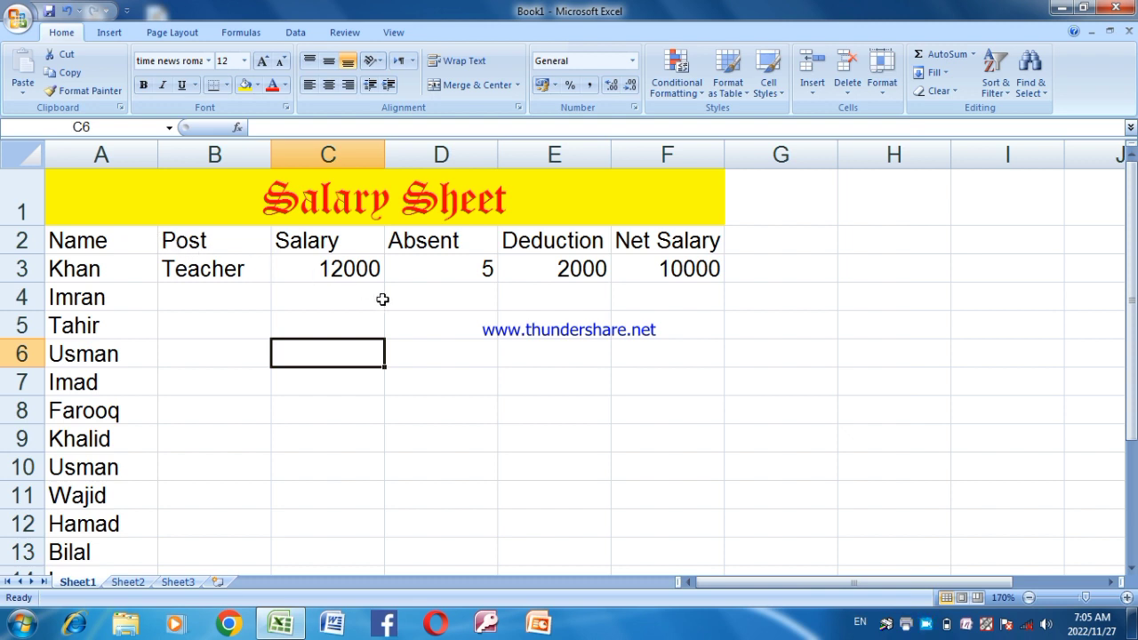
pyautogui.moveTo(476, 271); pyautogui.dragTo(690, 284)
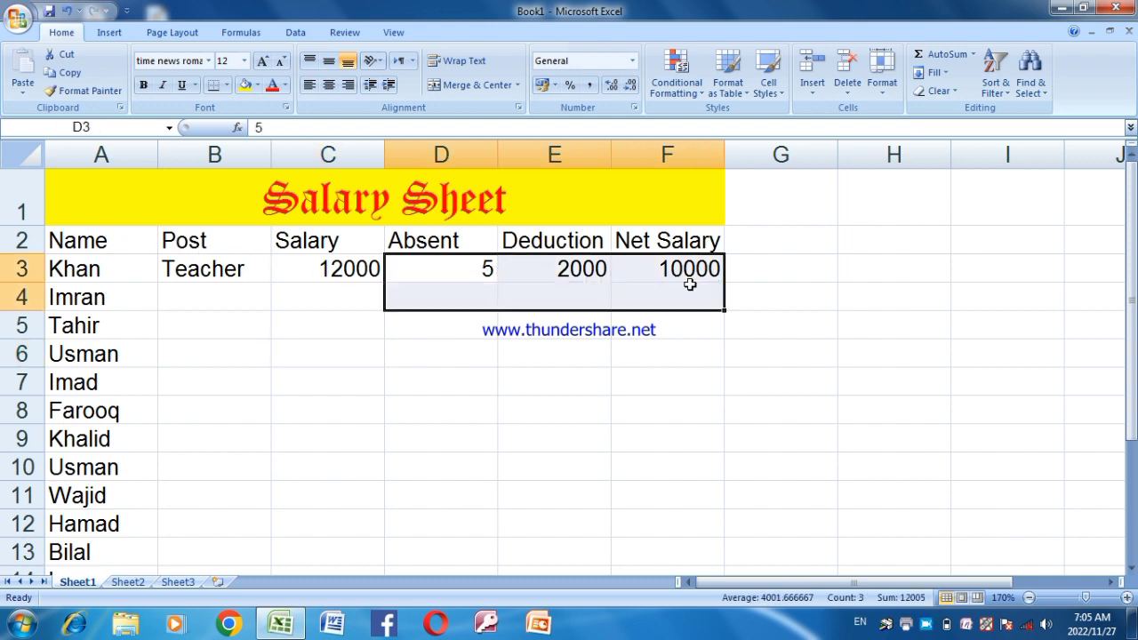
pyautogui.press('Delete')
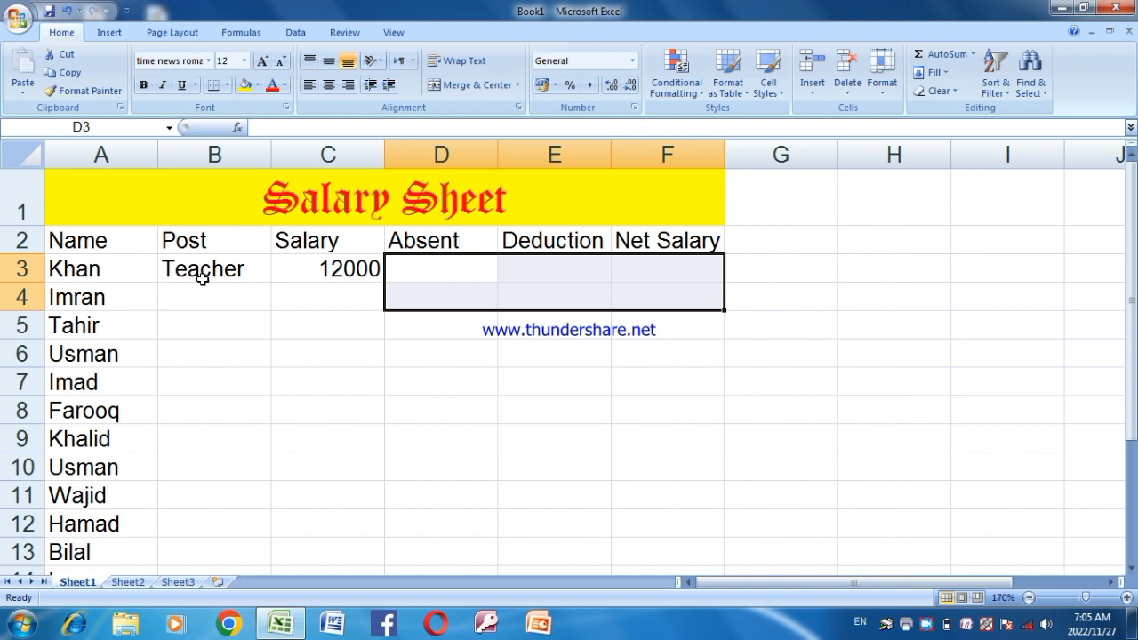
pyautogui.moveTo(203, 278); pyautogui.dragTo(182, 542)
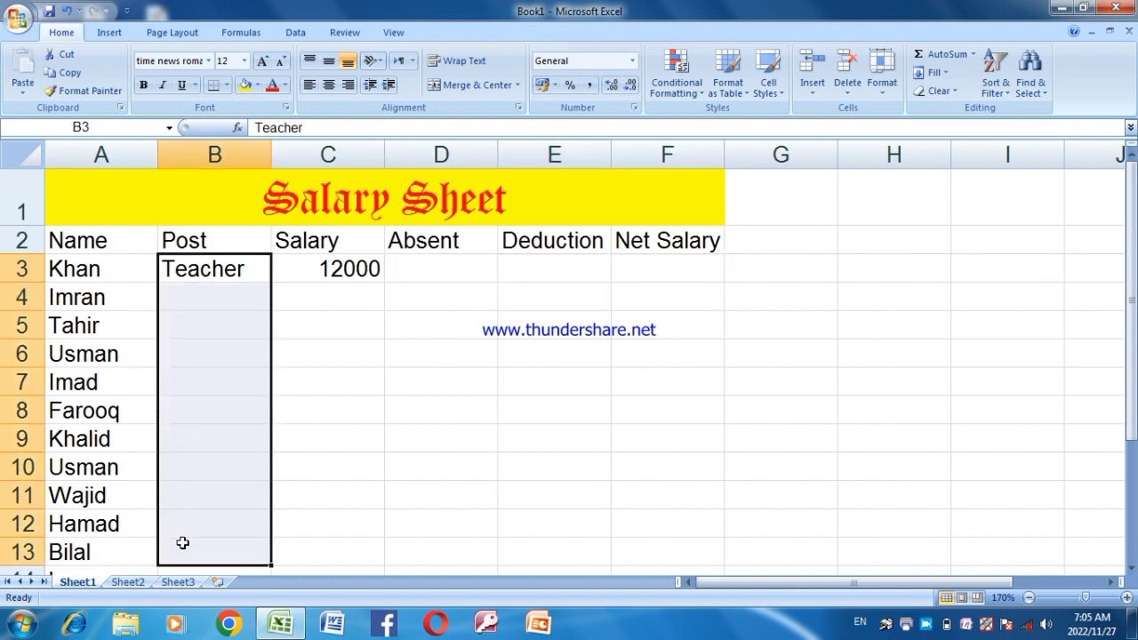
pyautogui.hotkey('ctrl', 'd')
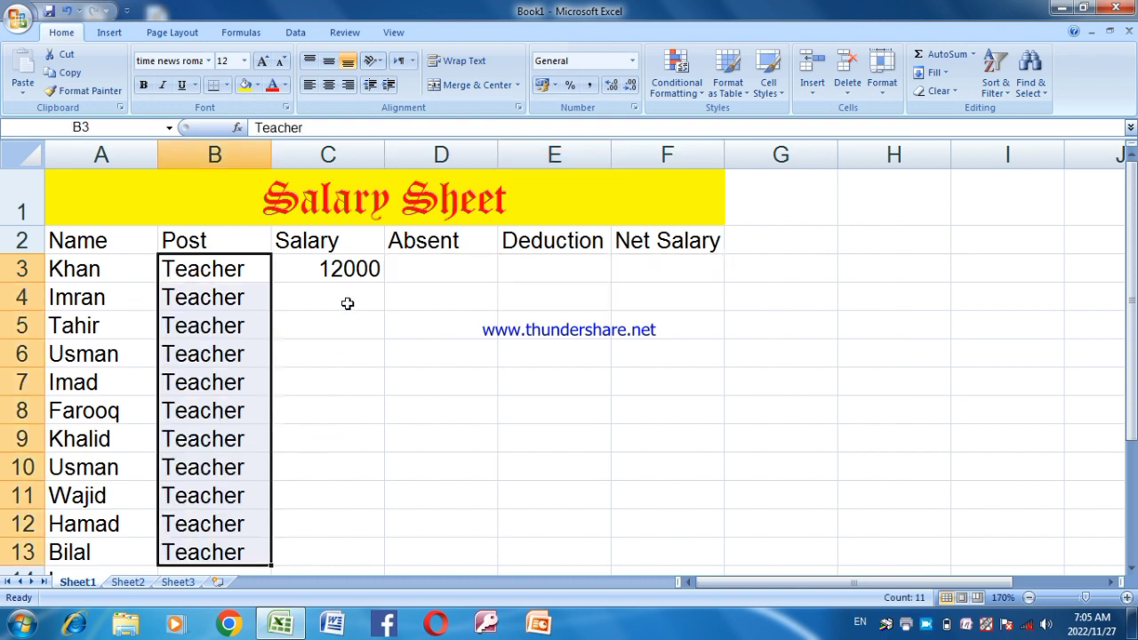
# Enter salaries 15000, 14000, 13000, 12000 and 8000 in C4:C8.
pyautogui.click(346, 303)
pyautogui.write('15000')
pyautogui.press('Return')
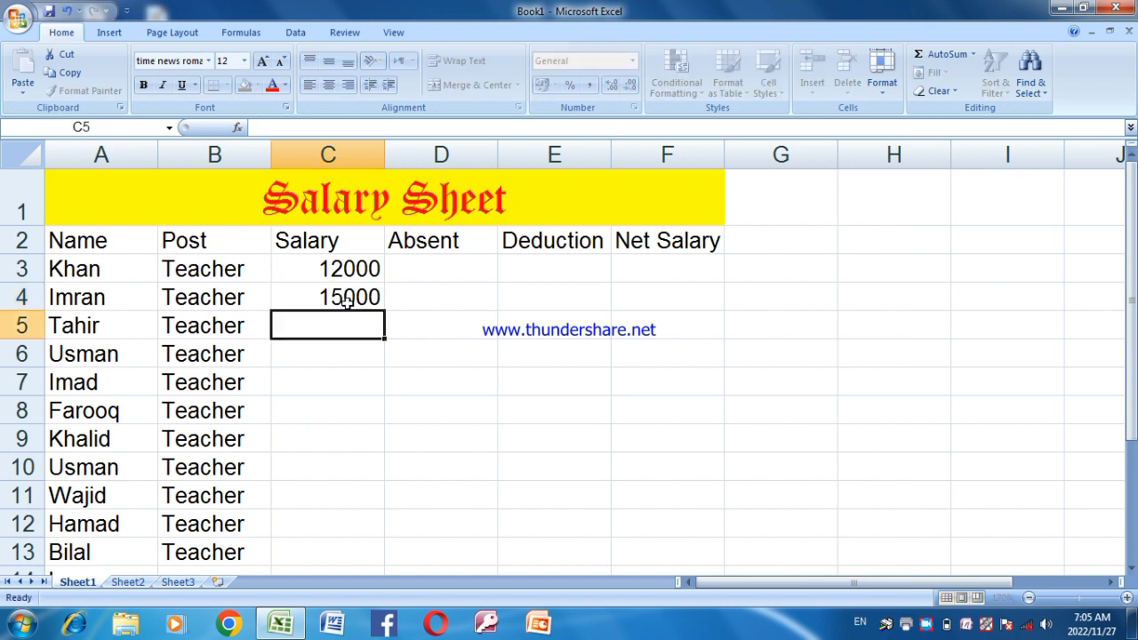
pyautogui.write('14000')
pyautogui.press('Return')
pyautogui.write('1300')
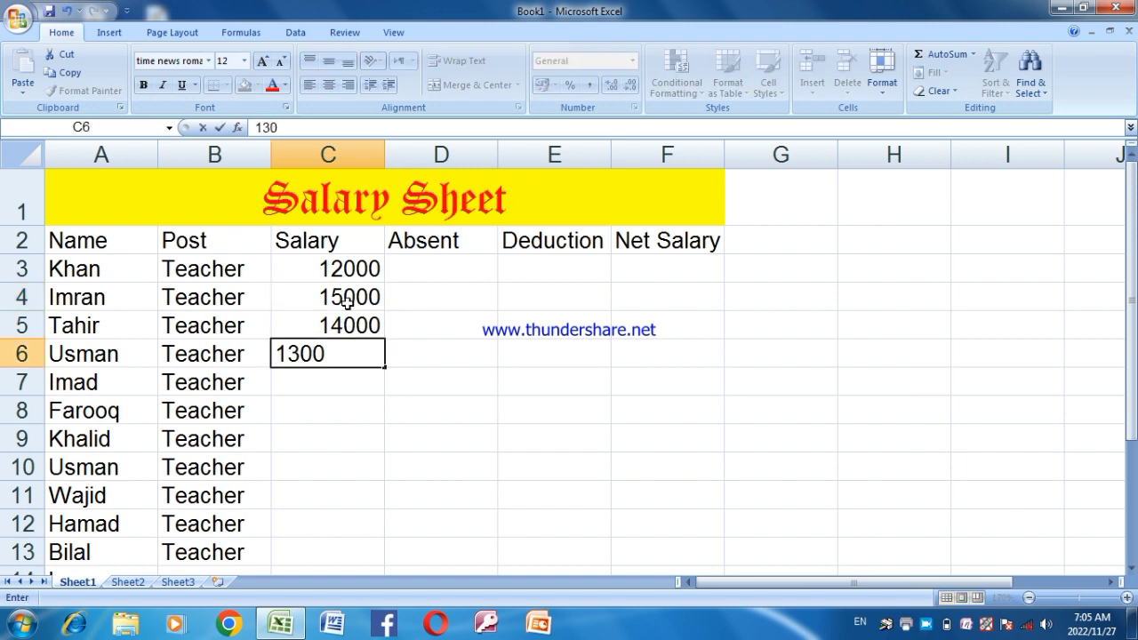
pyautogui.write('0')
pyautogui.press('Return')
pyautogui.write('12000')
pyautogui.press('Return')
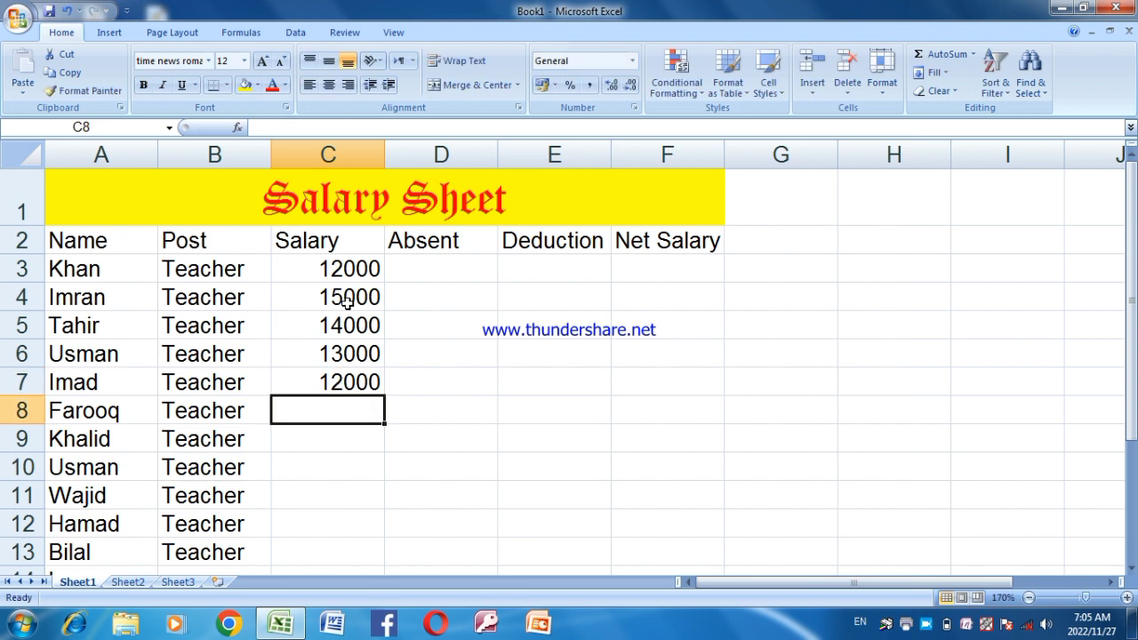
pyautogui.write('80000')
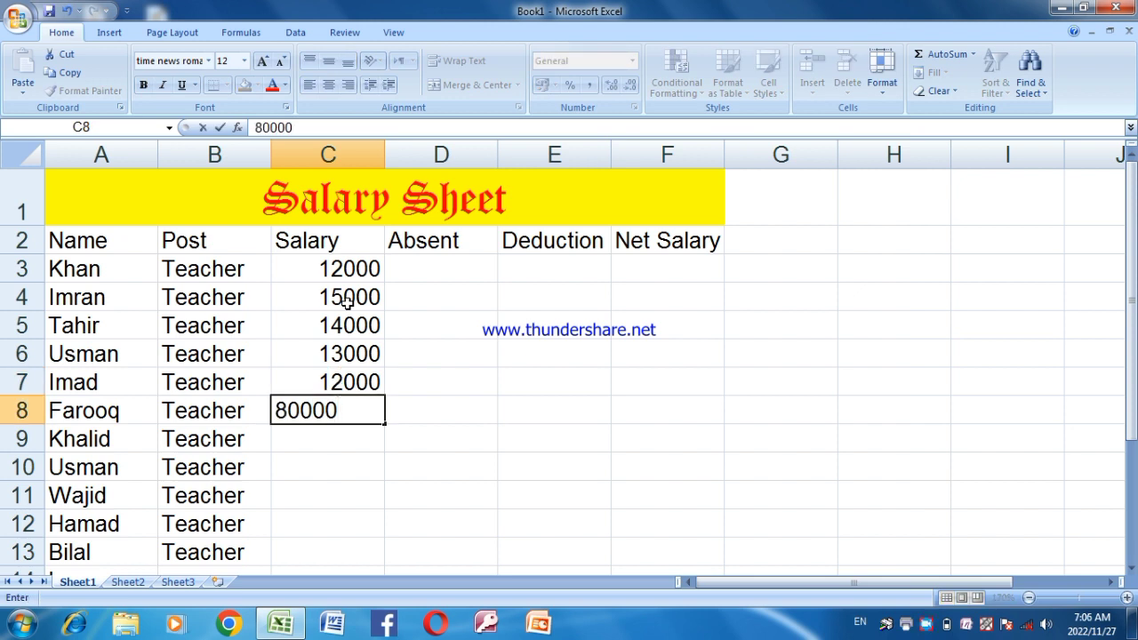
pyautogui.press('BackSpace')
pyautogui.press('Return')
# Enter salaries 40000, 15000, 16000, 14000 and 19000 in C9:C13.
pyautogui.write('40000')
pyautogui.press('Return')
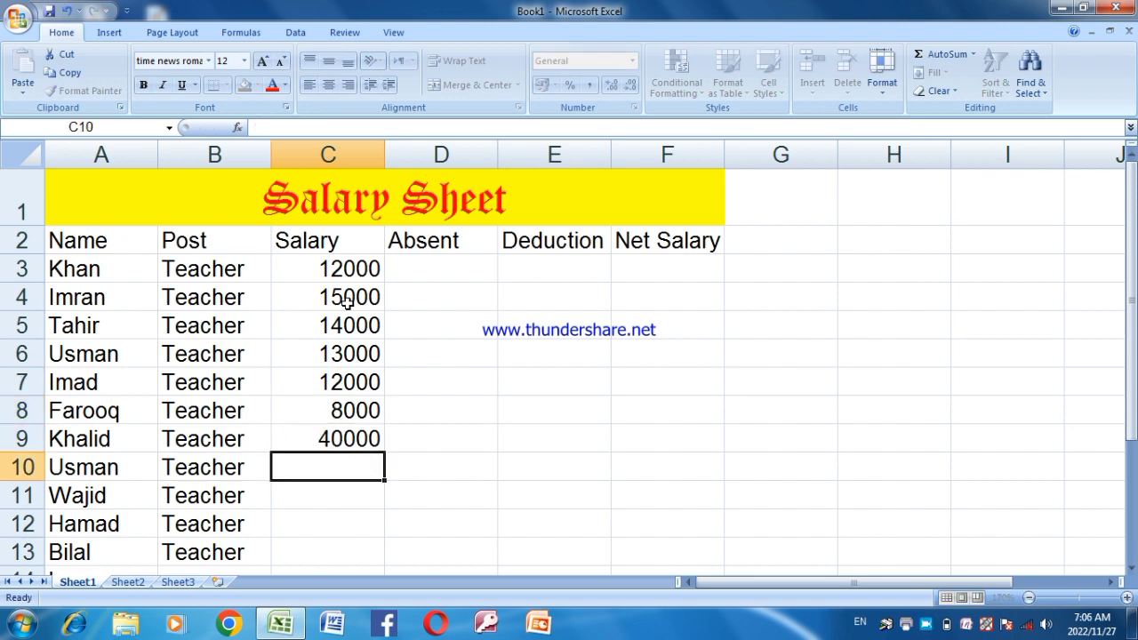
pyautogui.write('15000')
pyautogui.press('Return')
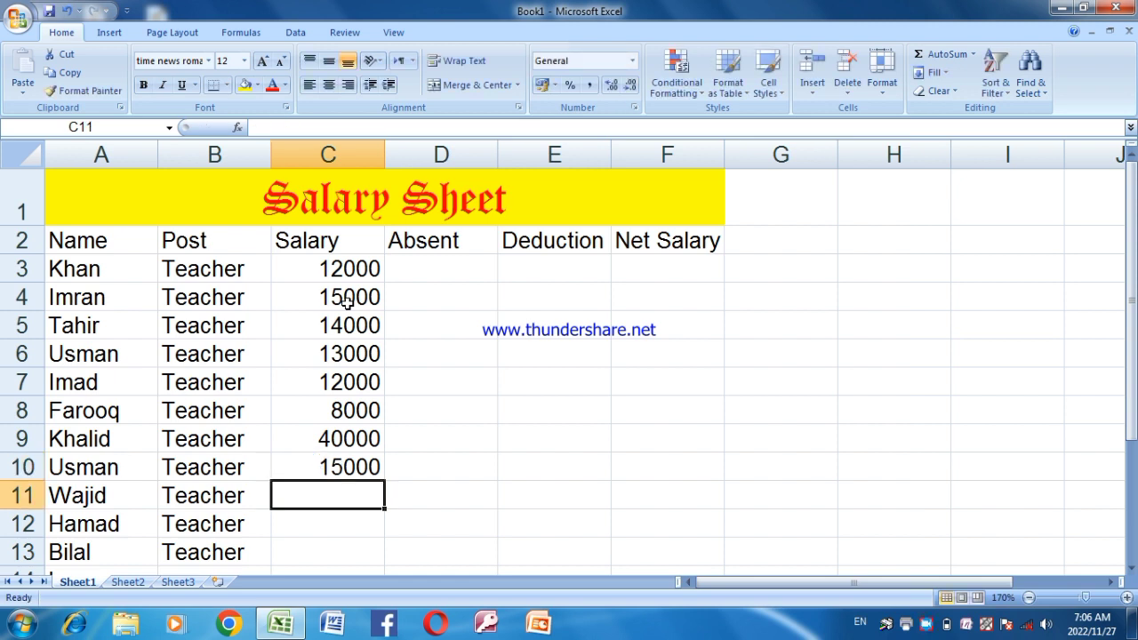
pyautogui.write('16000')
pyautogui.press('Return')
pyautogui.write('14')
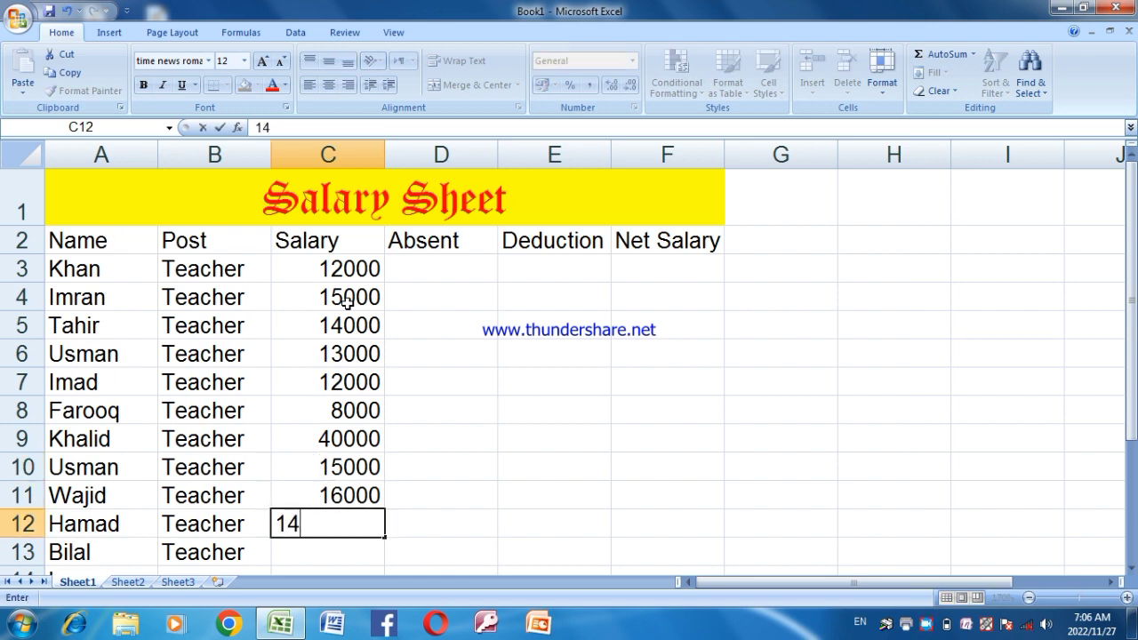
pyautogui.write('000')
pyautogui.press('Return')
pyautogui.write('1')
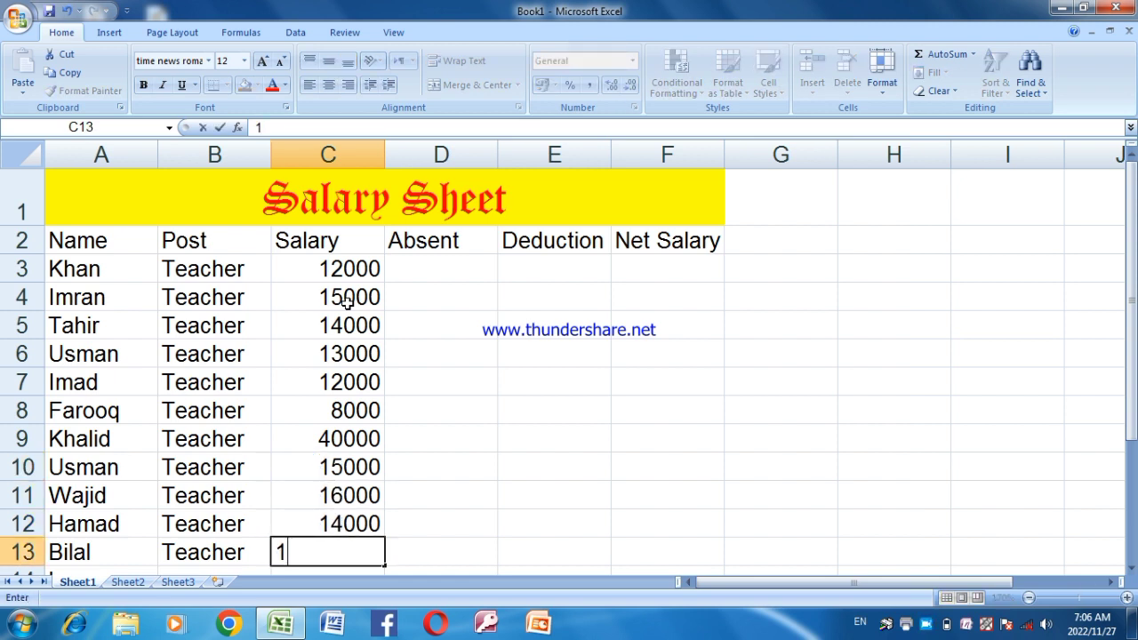
pyautogui.write('9000')
pyautogui.press('Tab')
# Enter absent days 5, 4, 2, 1, 7, 0, 2, 3, 2, 0, 1 down D3:D13.
pyautogui.press('Up')
pyautogui.press('Up')
pyautogui.press('Up')
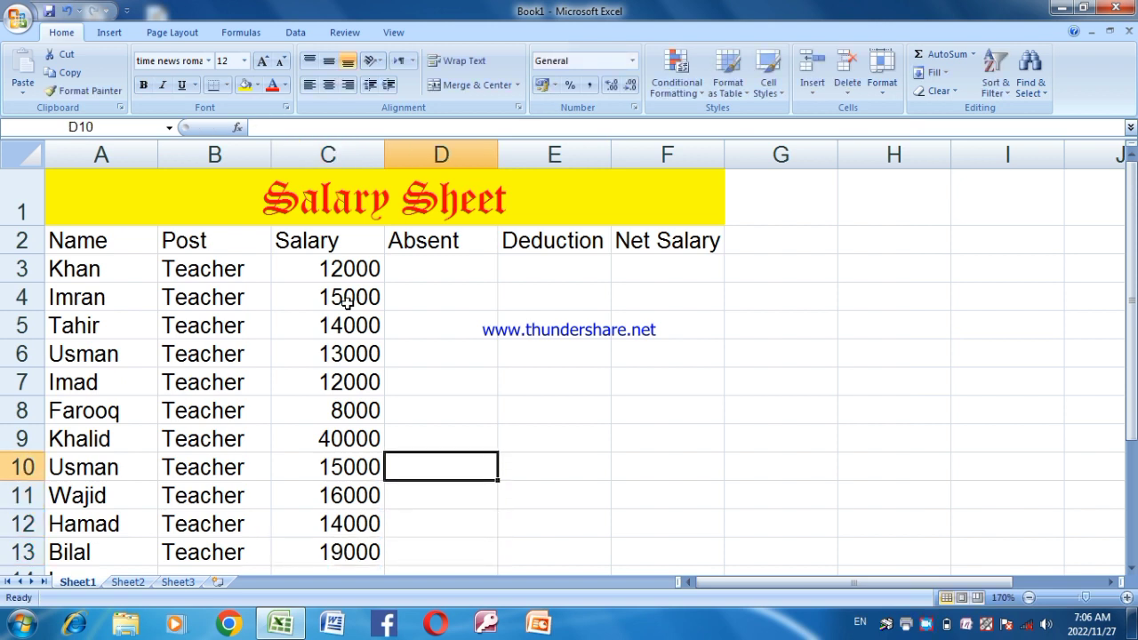
pyautogui.press('Up')
pyautogui.press('Up')
pyautogui.press('Up')
pyautogui.press('Up')
pyautogui.press('Up')
pyautogui.press('Up')
pyautogui.press('Up')
pyautogui.write('5')
pyautogui.press('Return')
pyautogui.write('4')
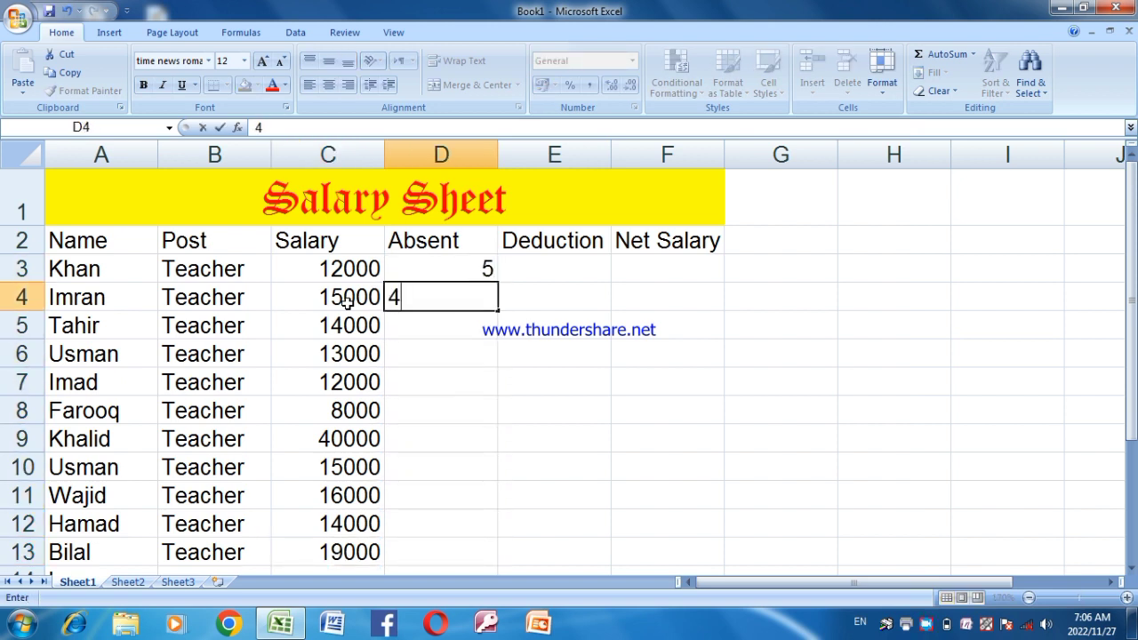
pyautogui.press('Return')
pyautogui.write('2 1 7 0 ')
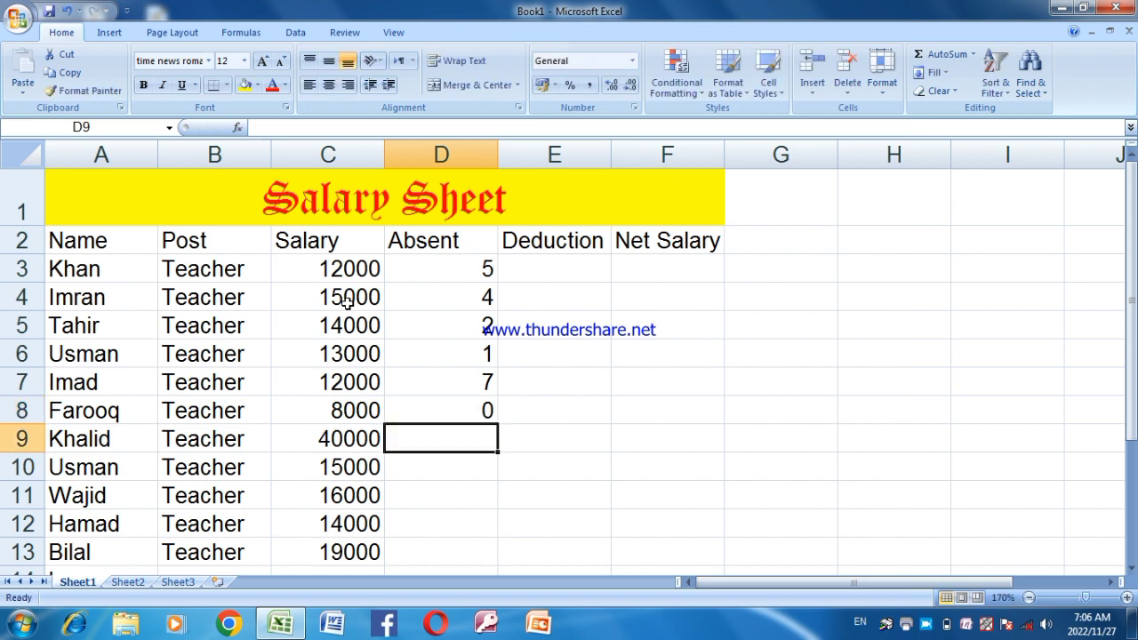
pyautogui.write('2 3 2')
pyautogui.press('Return')
pyautogui.write('0')
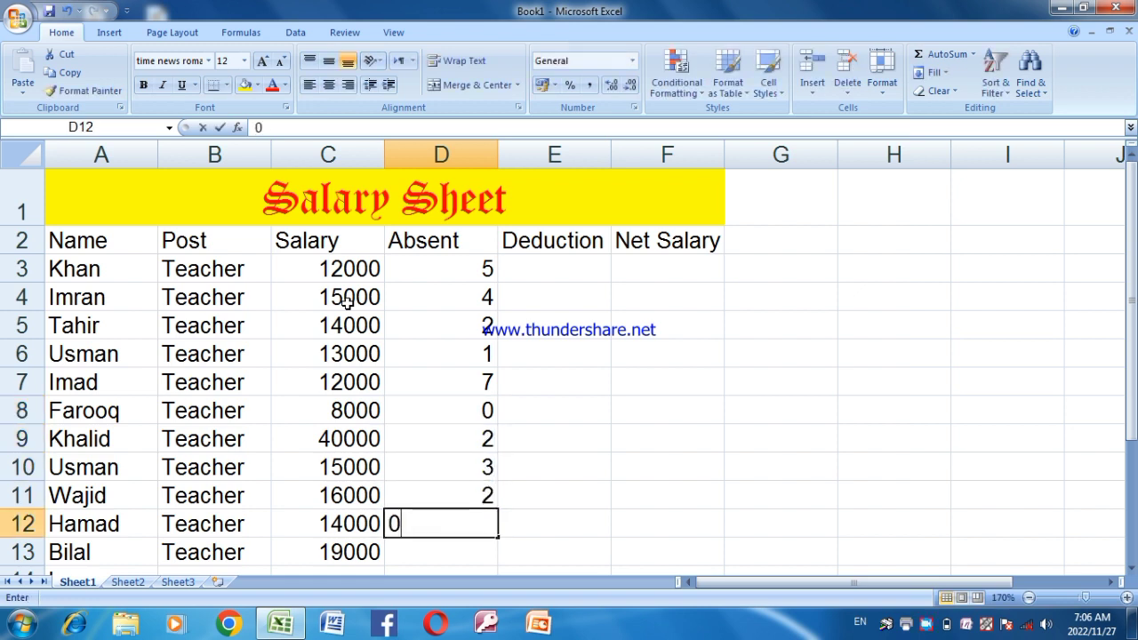
pyautogui.press('Return')
pyautogui.write('1')
pyautogui.press('Tab')
pyautogui.press('Up')
pyautogui.press('Up')
pyautogui.press('Up')
pyautogui.press('Up')
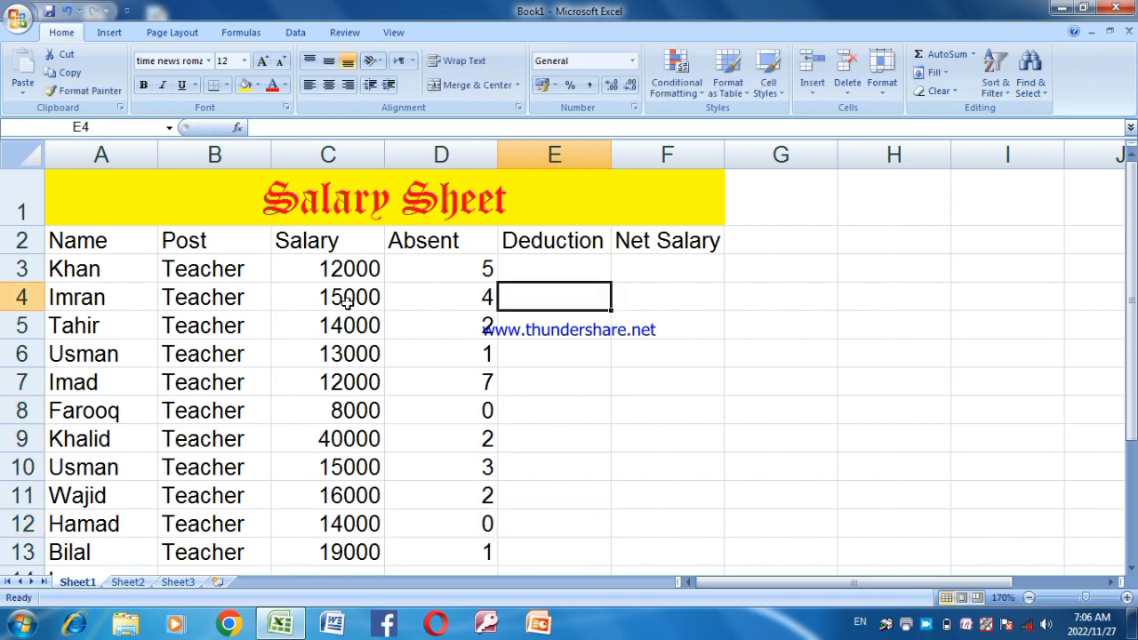
pyautogui.press('Up')
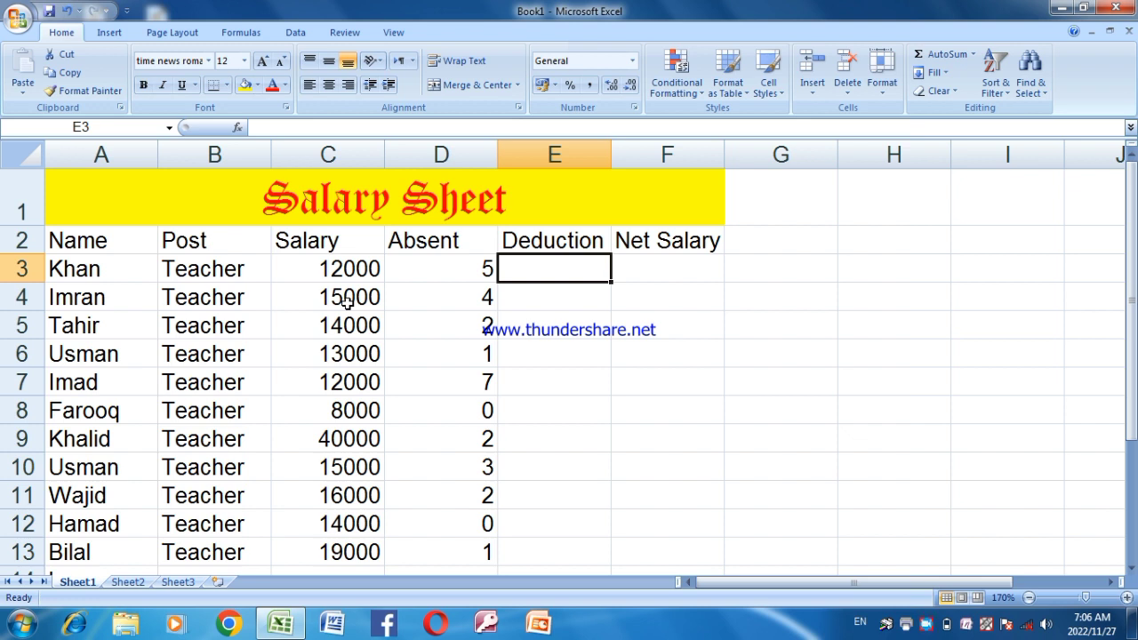
# Enter the deduction formula =C3/30*D3 in E3.
pyautogui.write('=')
pyautogui.press('Left')
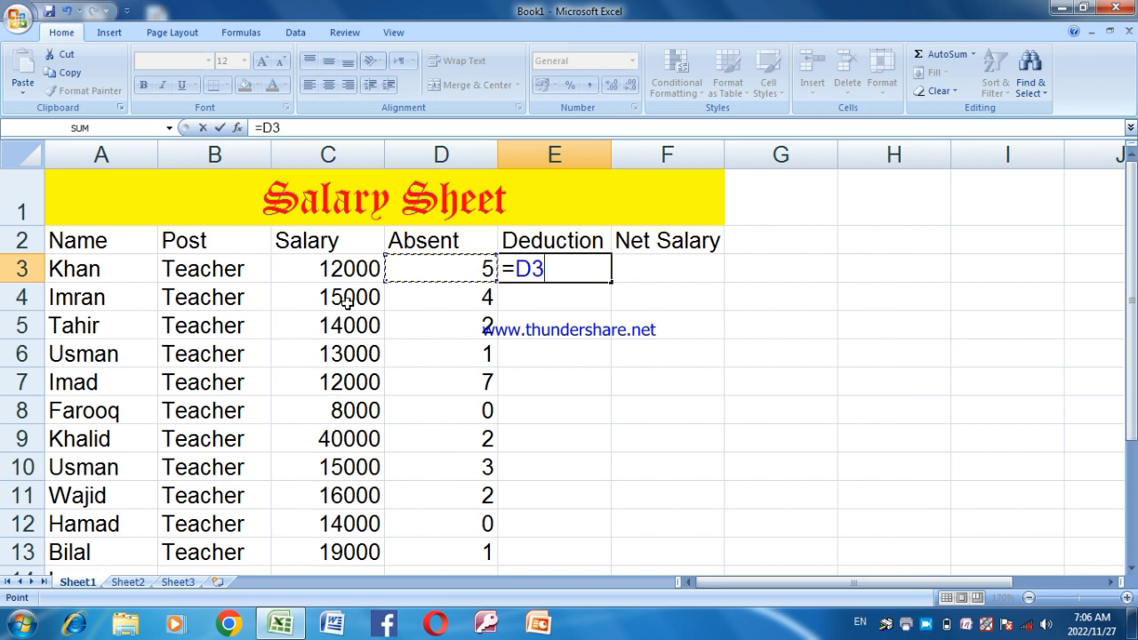
pyautogui.press('Left')
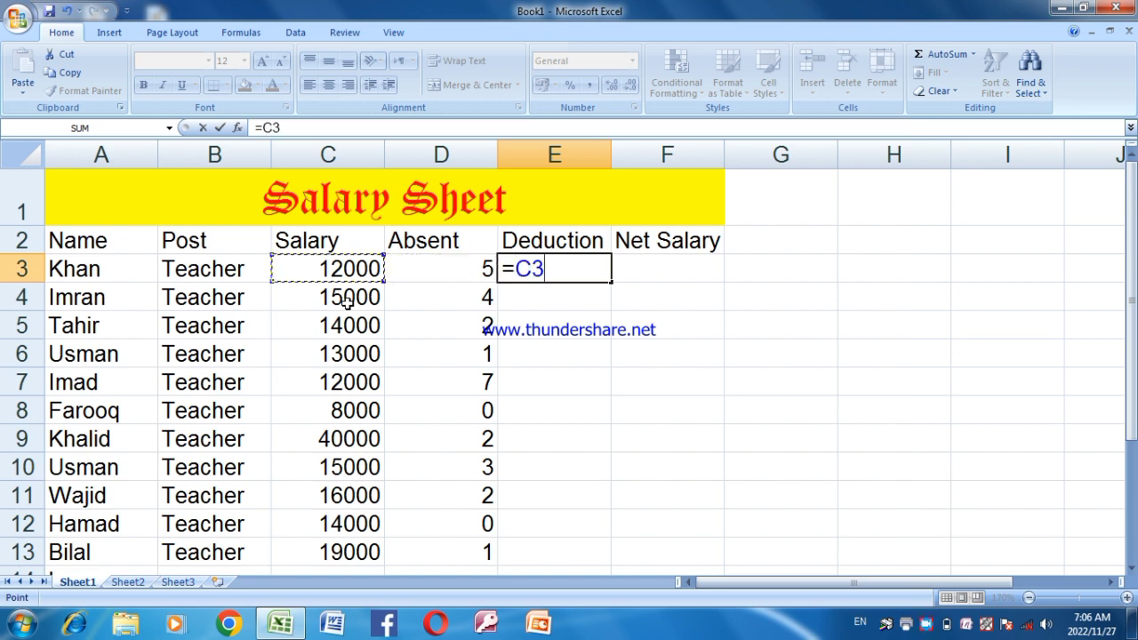
pyautogui.write('/')
pyautogui.write('30')
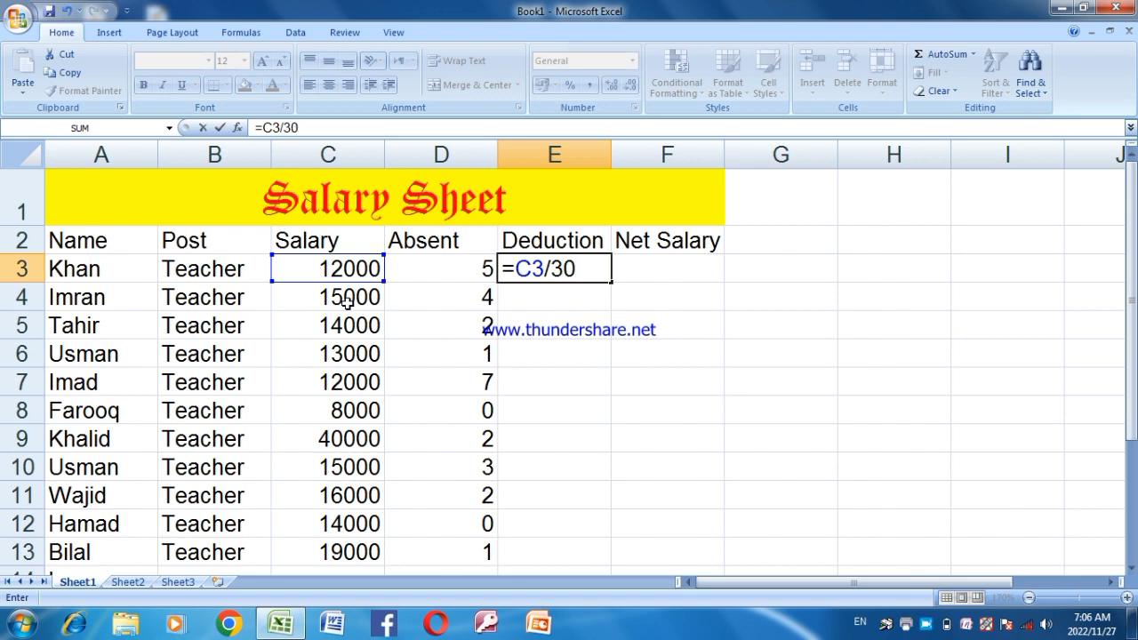
pyautogui.write('*')
pyautogui.press('Left')
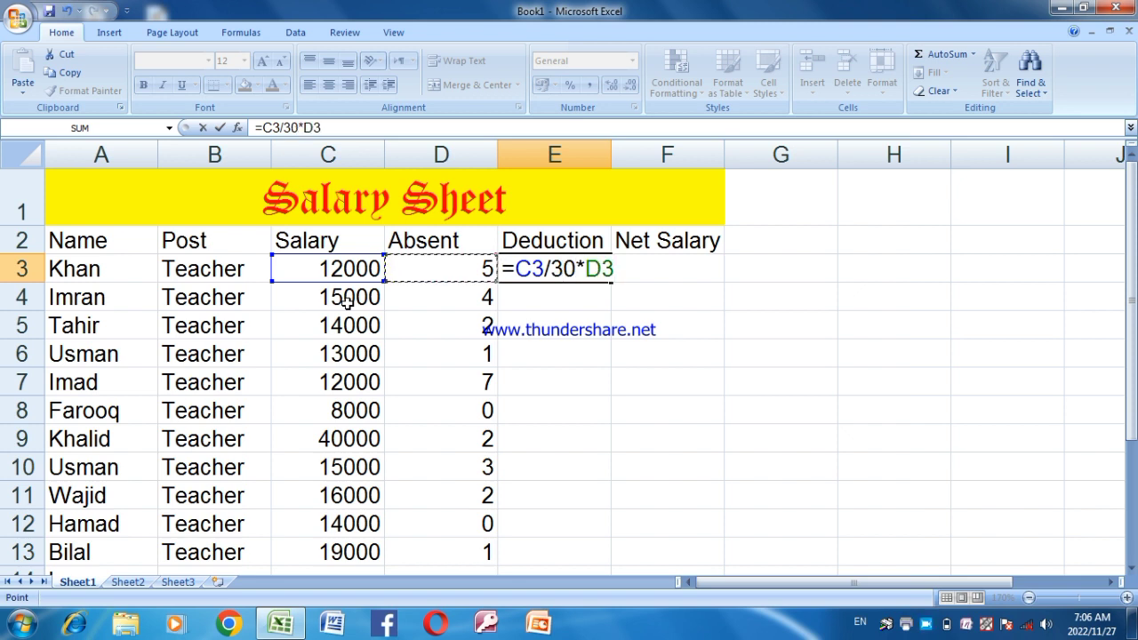
pyautogui.press('Return')
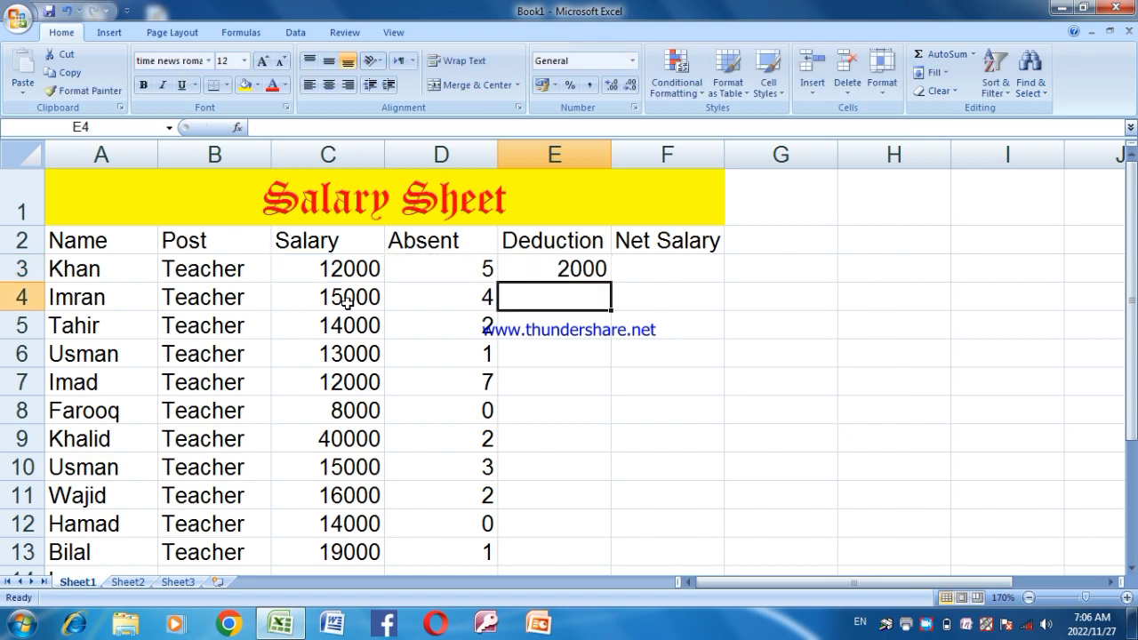
# Change the first teacher's absent days in D3 to 6, making the deduction 2400.
pyautogui.press('Up')
pyautogui.press('Left')
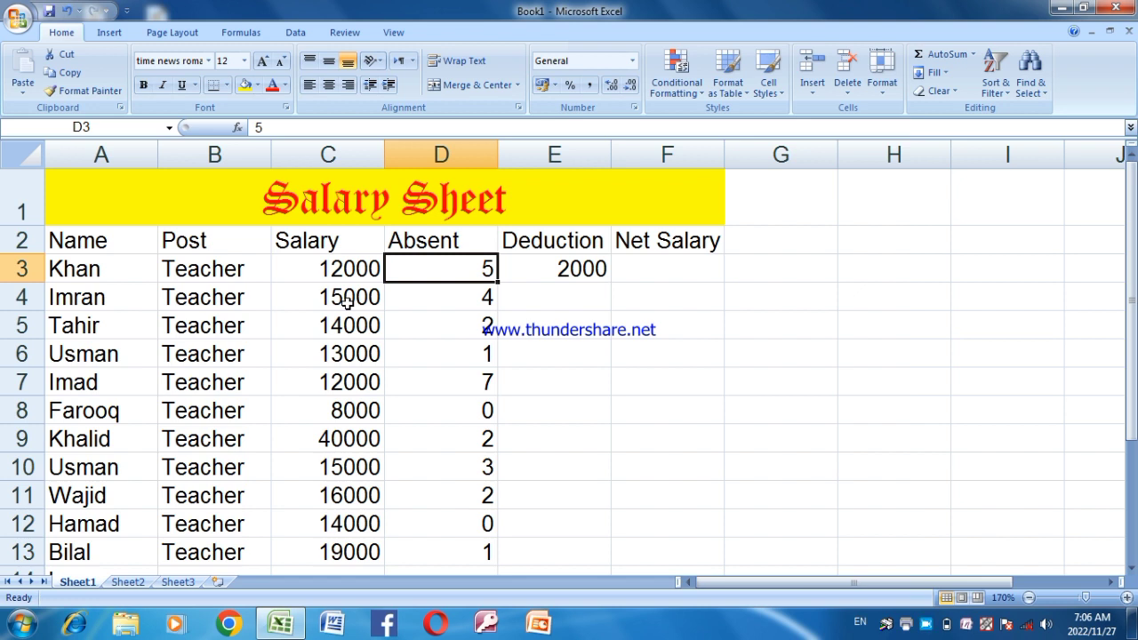
pyautogui.write('4')
pyautogui.press('Return')
pyautogui.press('Up')
pyautogui.write('6')
pyautogui.press('Return')
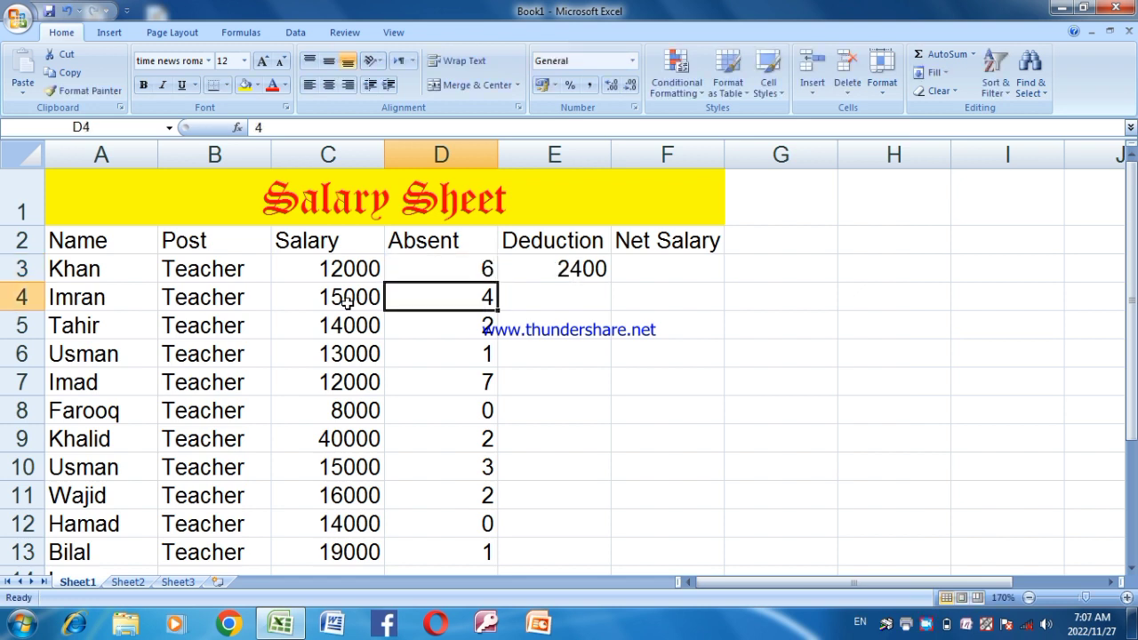
pyautogui.press('Up')
pyautogui.press('Right')
pyautogui.press('Down')
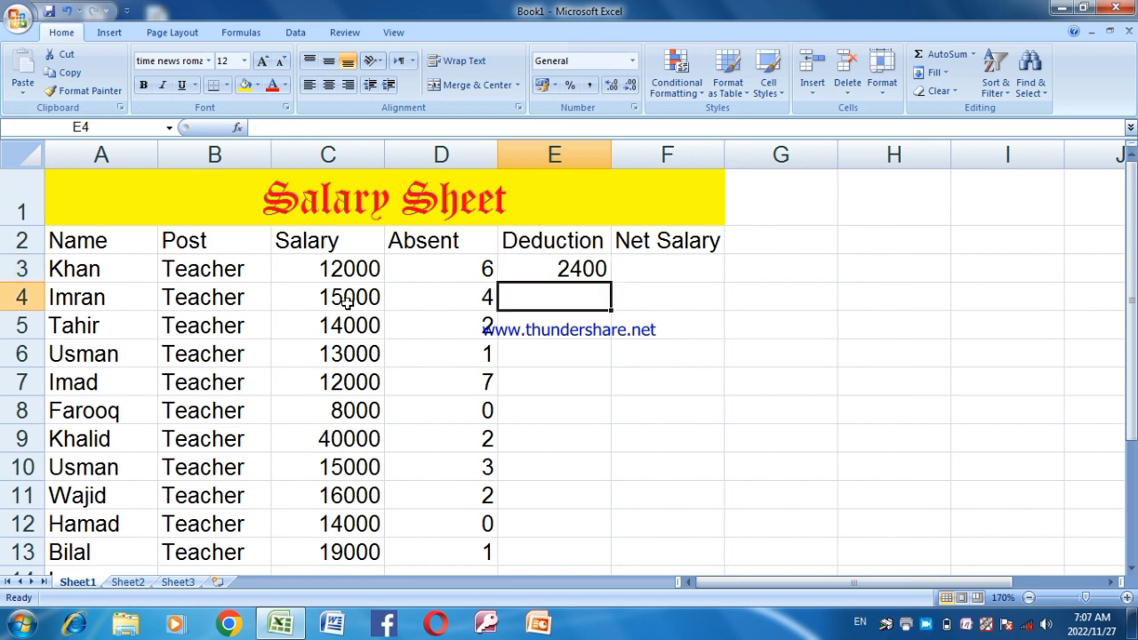
# Enter =C4/30*D4 in E4 and fill it down through E13 with Ctrl+D.
pyautogui.write('=')
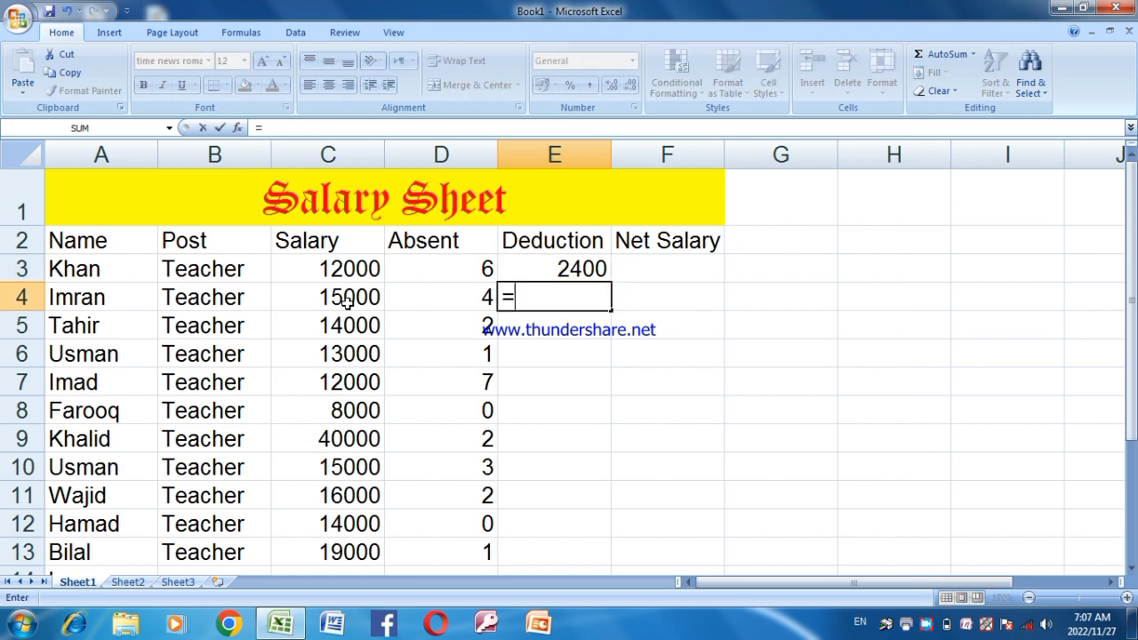
pyautogui.click(348, 302)
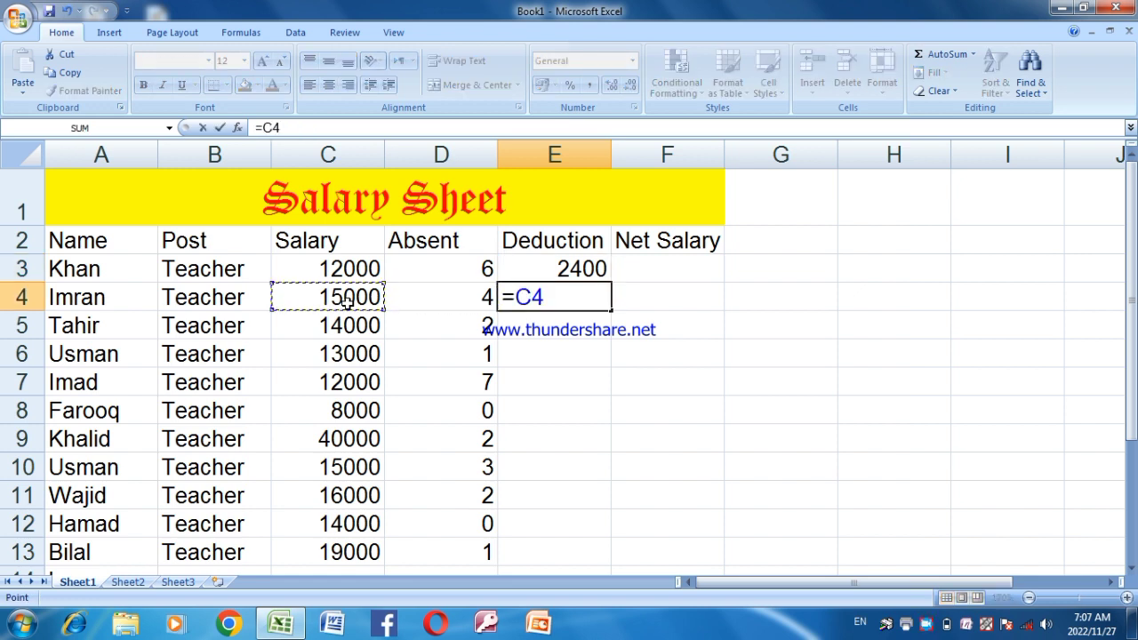
pyautogui.write('/')
pyautogui.write('30*')
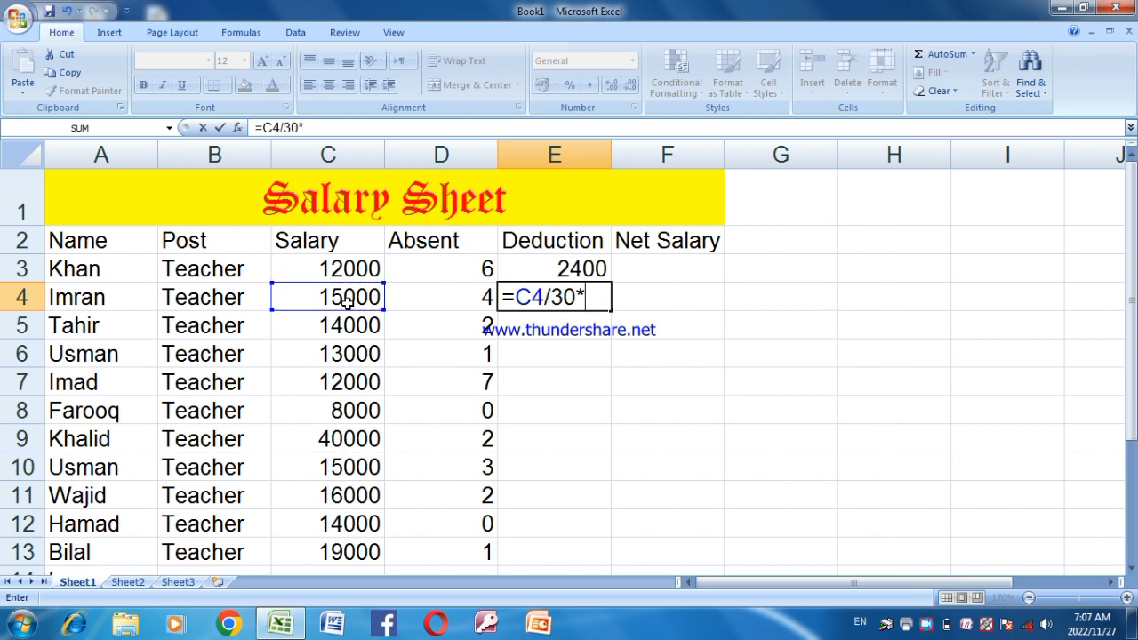
pyautogui.press('Left')
pyautogui.press('Return')
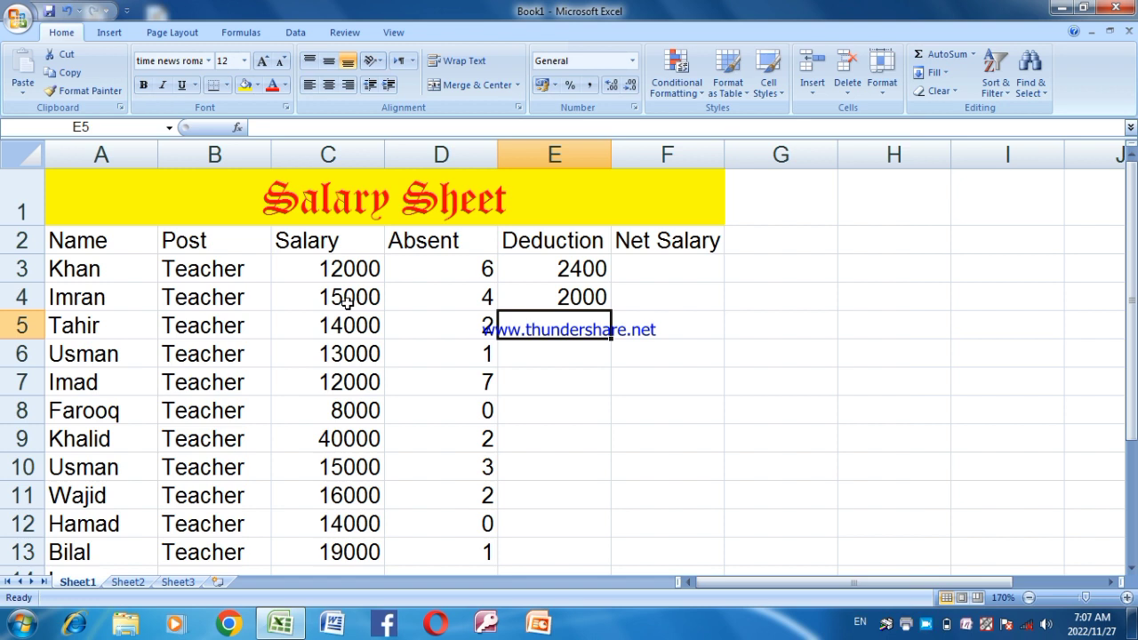
pyautogui.moveTo(558, 300); pyautogui.dragTo(525, 545)
pyautogui.hotkey('ctrl', 'd')
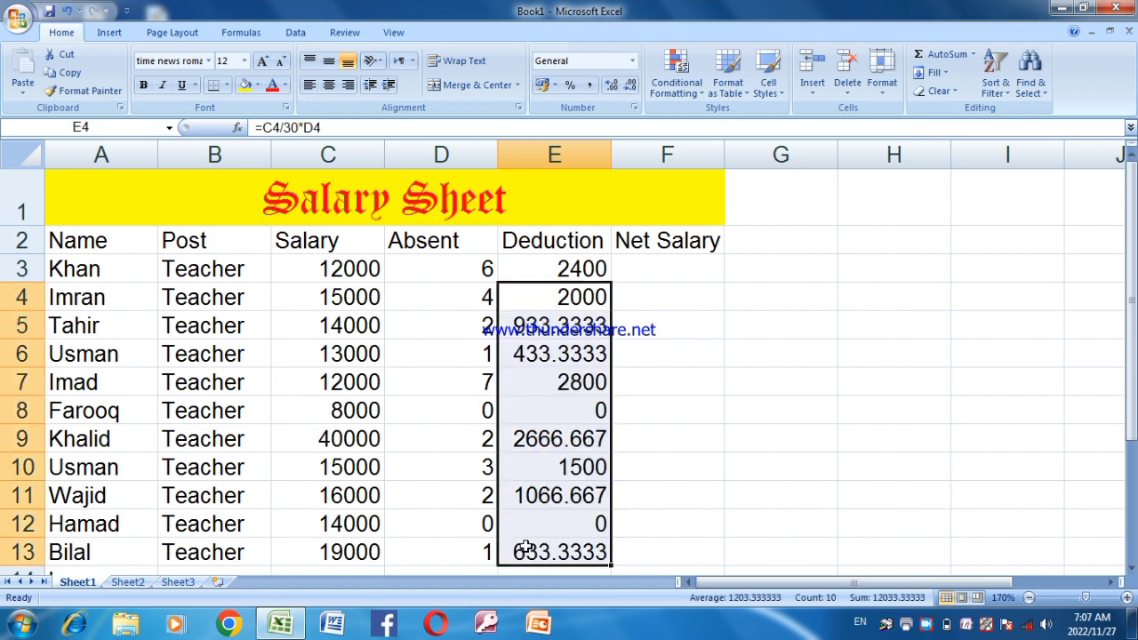
pyautogui.click(676, 248)
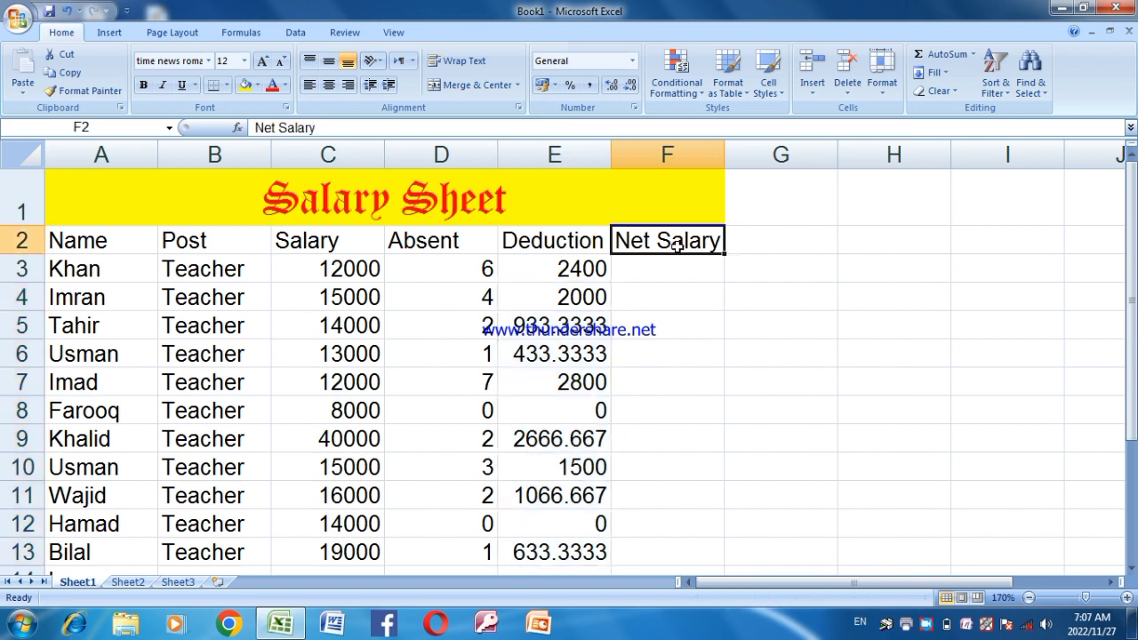
# Enter =min(C3-E3) in F3, giving a net salary of 9600.
pyautogui.press('Return')
pyautogui.write('=')
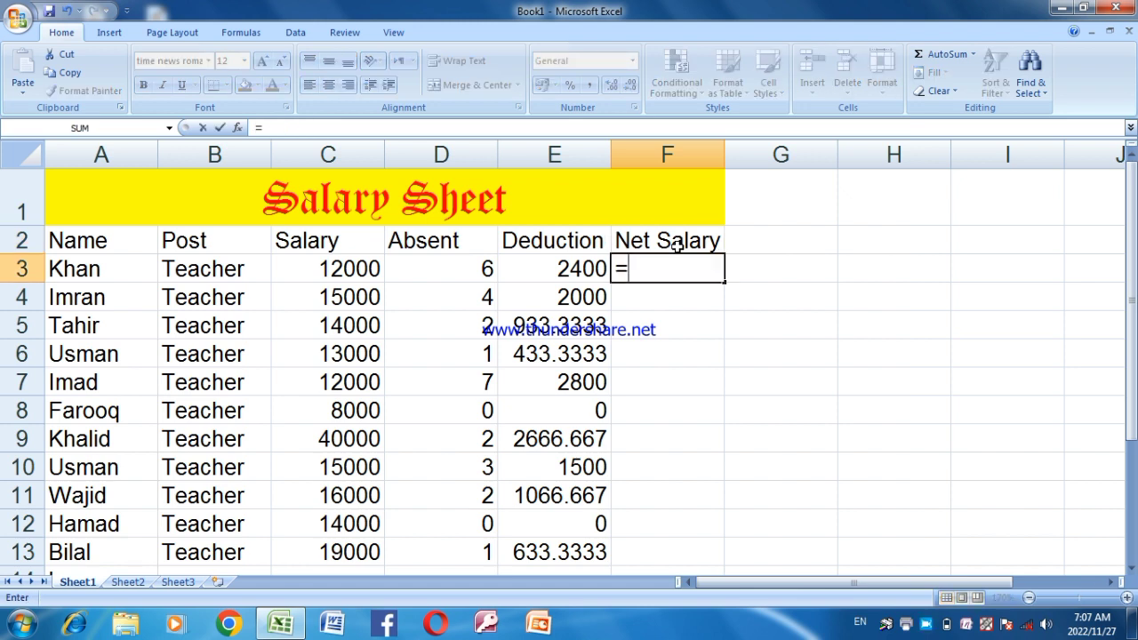
pyautogui.write('min(')
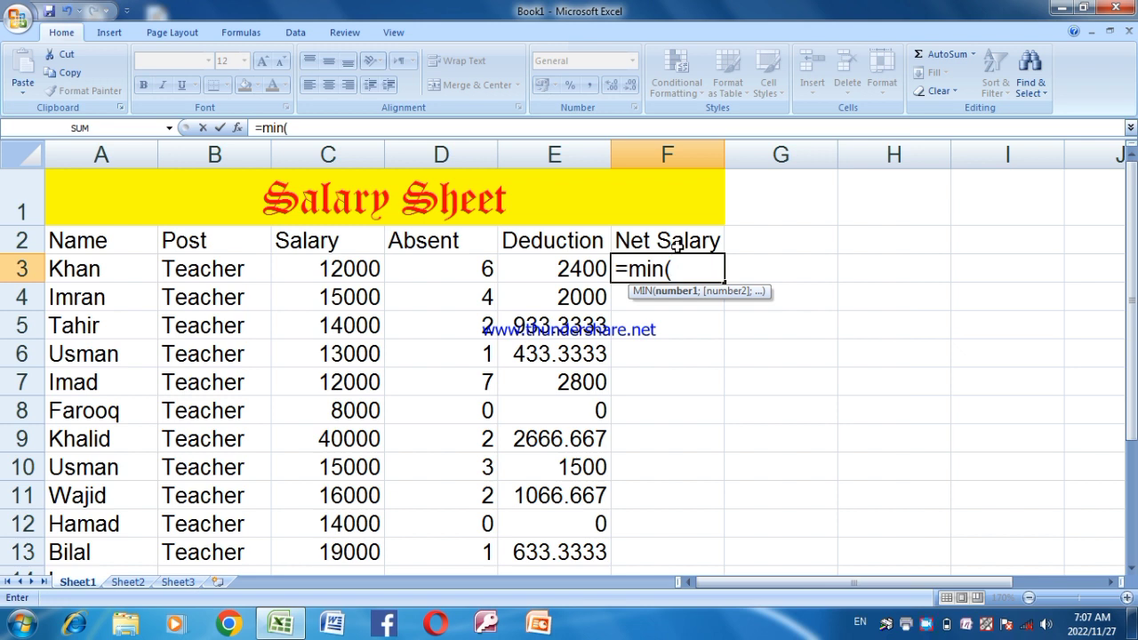
pyautogui.press('Left')
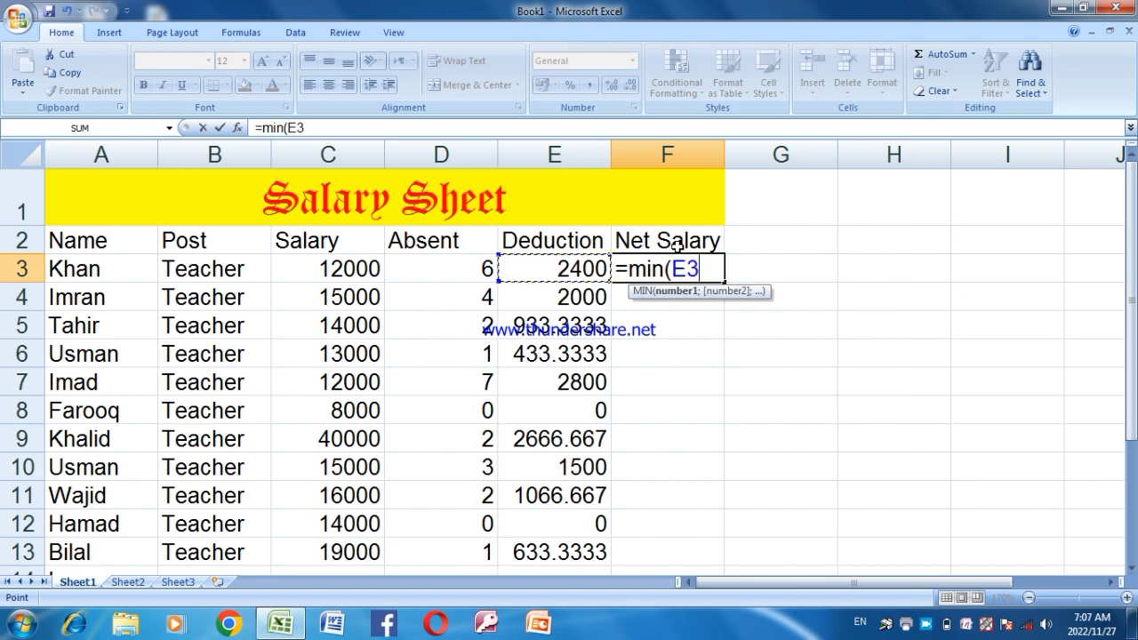
pyautogui.press('Left')
pyautogui.press('Left')
pyautogui.write('-')
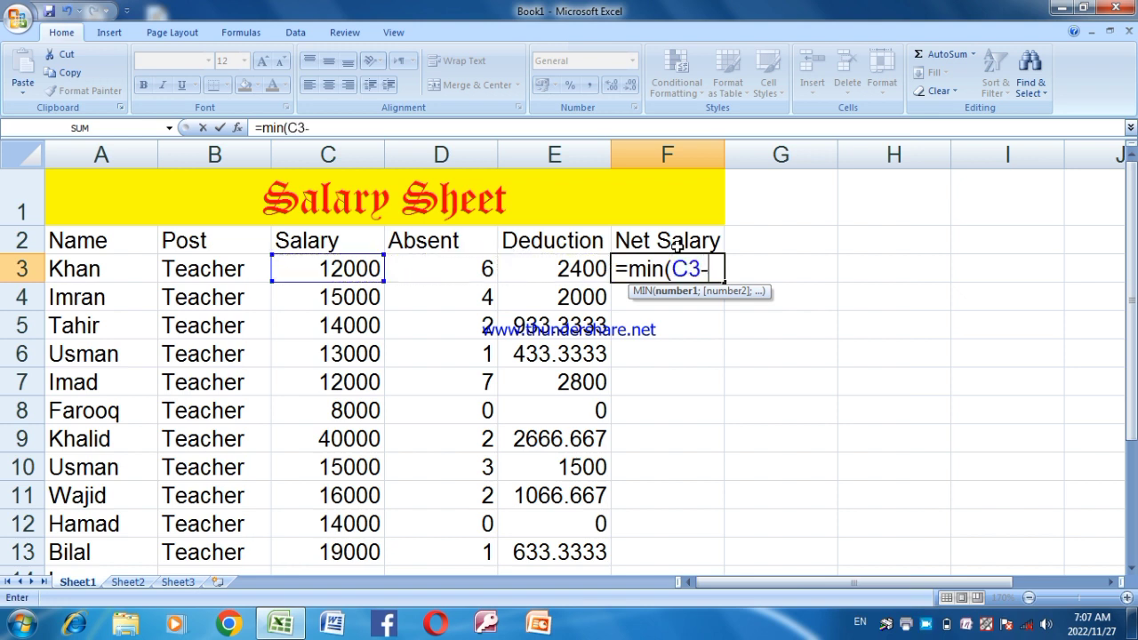
pyautogui.press('Left')
pyautogui.write(')')
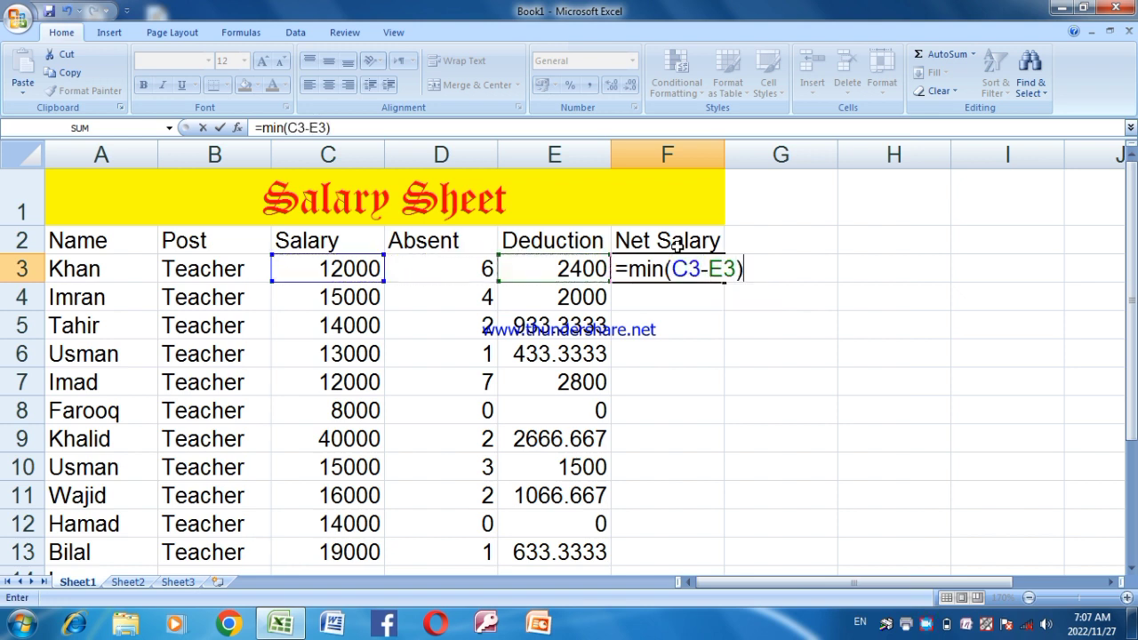
pyautogui.press('Return')
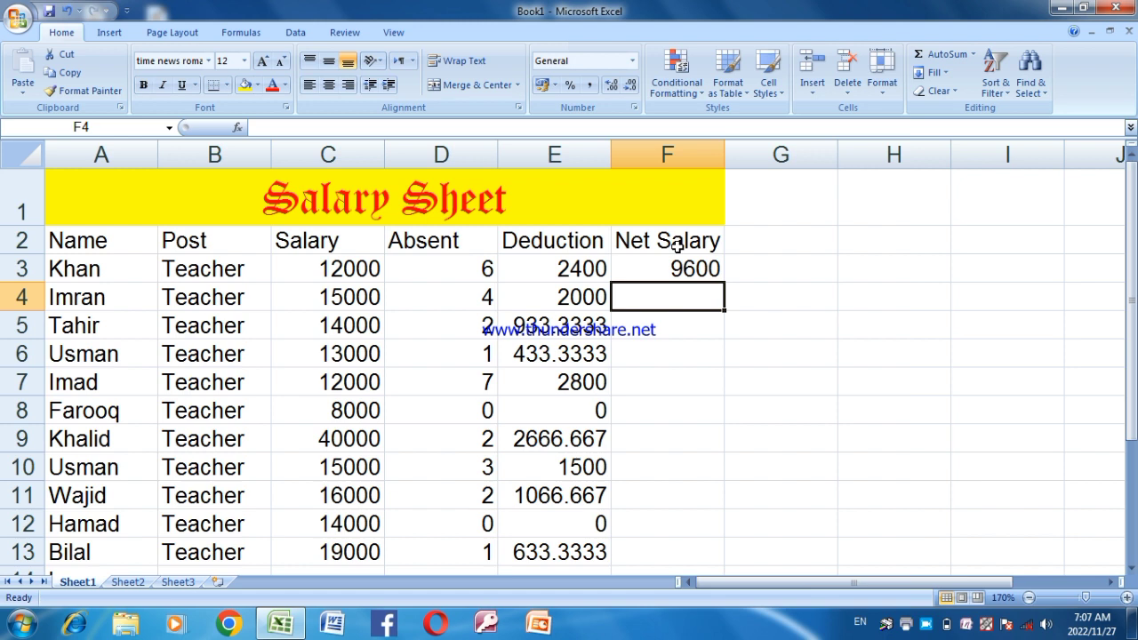
# Enter =MIN(C4-E4) in F4 and fill it down through F13 with Ctrl+D.
pyautogui.write('=min(')
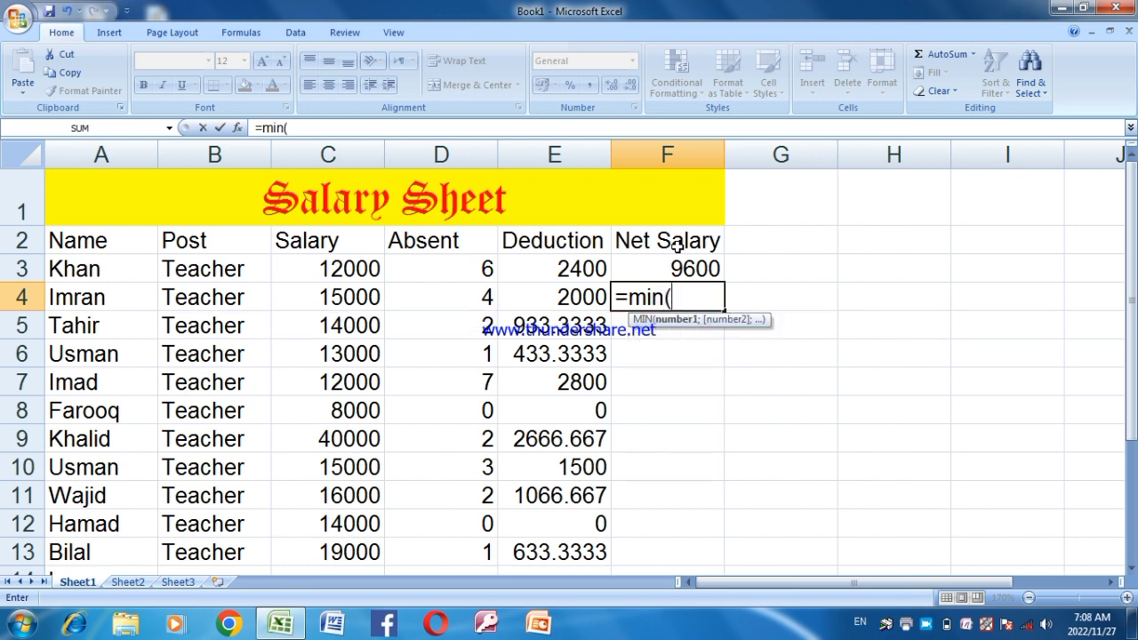
pyautogui.press('Left')
pyautogui.press('Left')
pyautogui.press('Left')
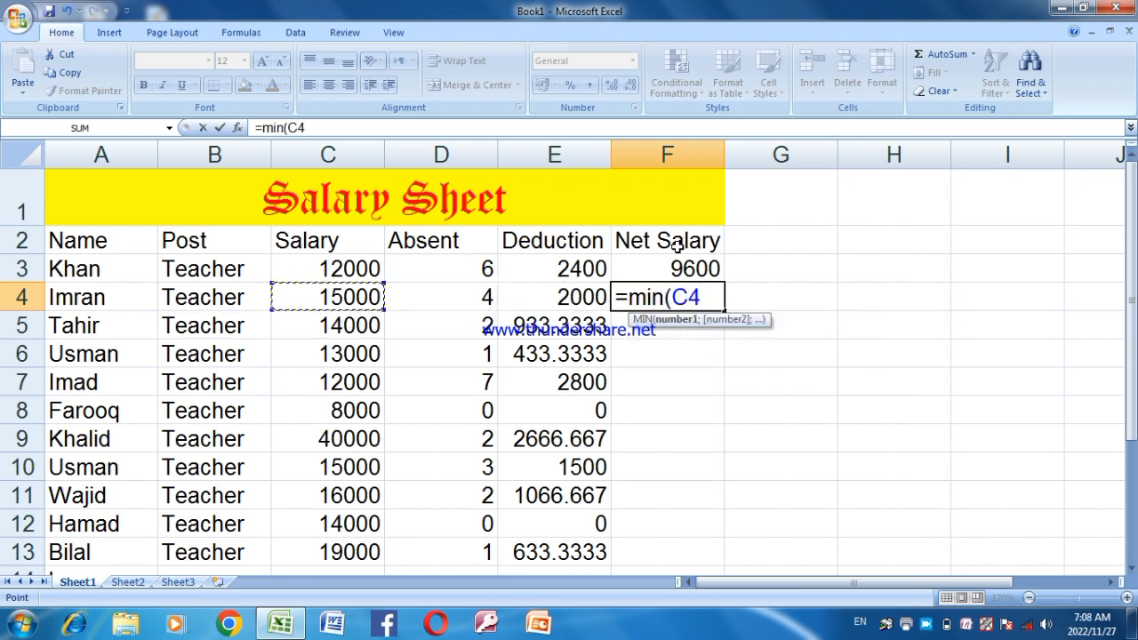
pyautogui.write('-')
pyautogui.press('Left')
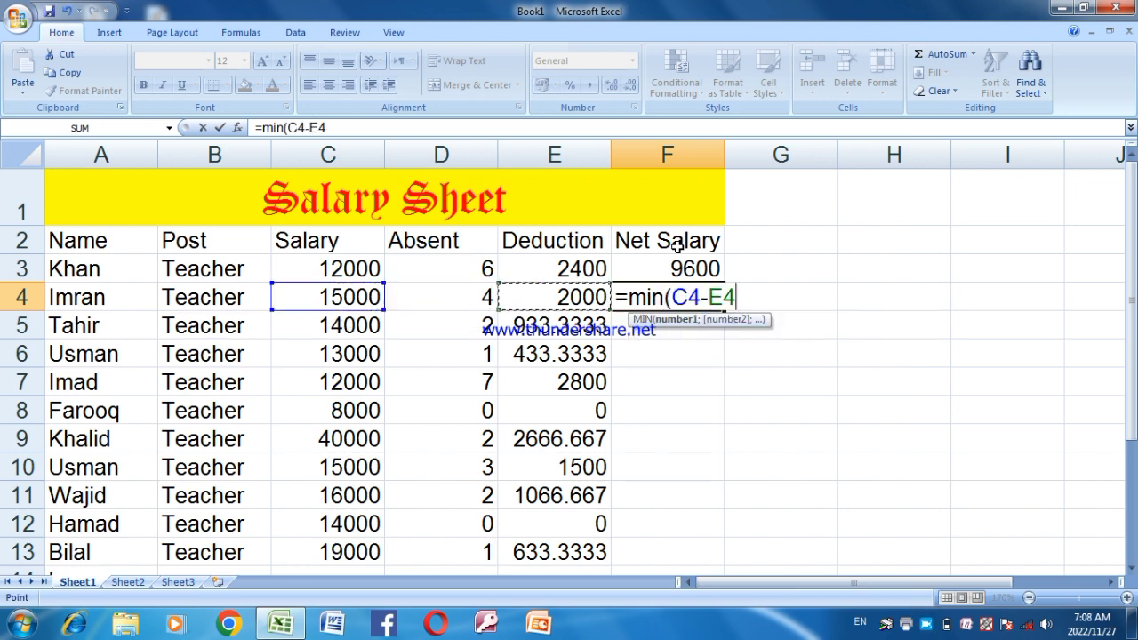
pyautogui.write(')')
pyautogui.press('Return')
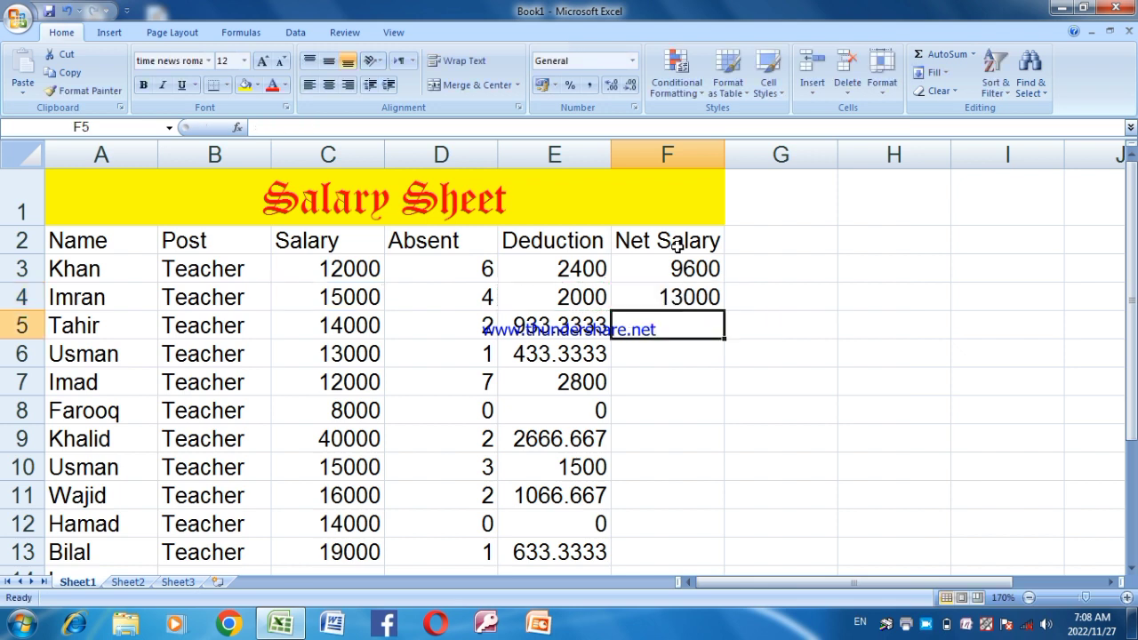
pyautogui.moveTo(679, 295); pyautogui.dragTo(666, 542)
pyautogui.hotkey('ctrl', 'd')
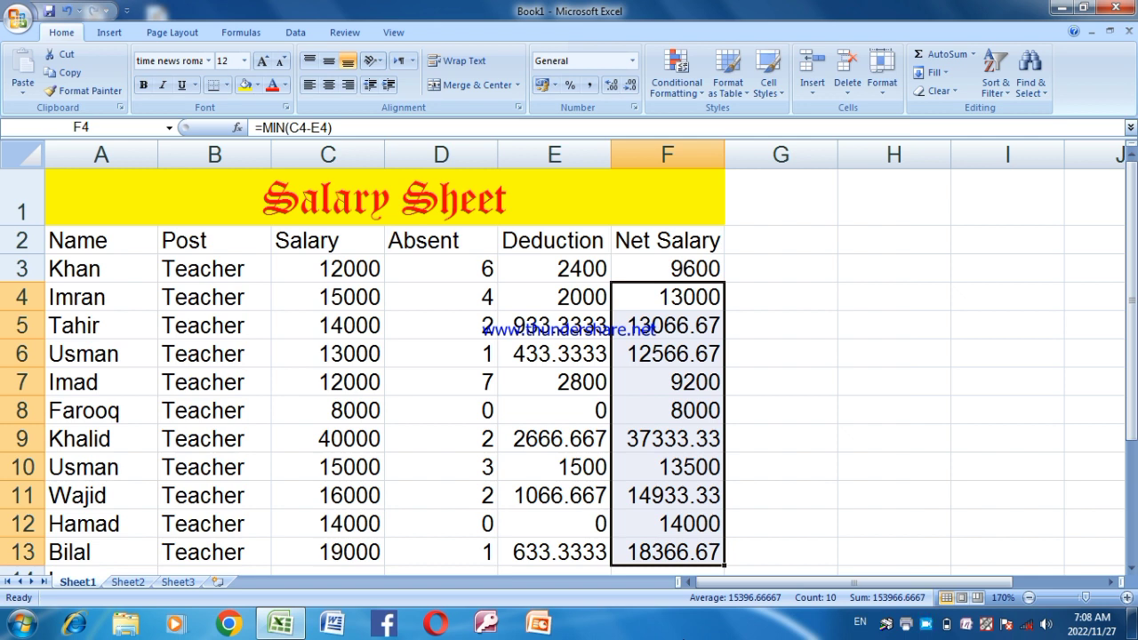
pyautogui.click(791, 242)
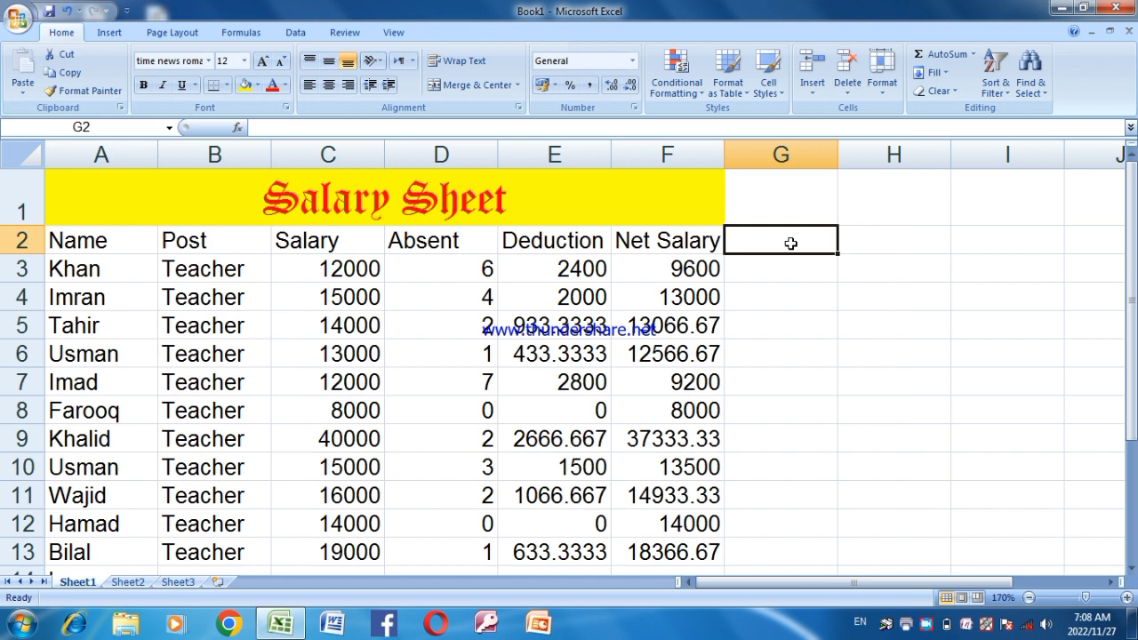
# Add the header 'Hour Salary' in G2 and autofit column G.
pyautogui.write('=')
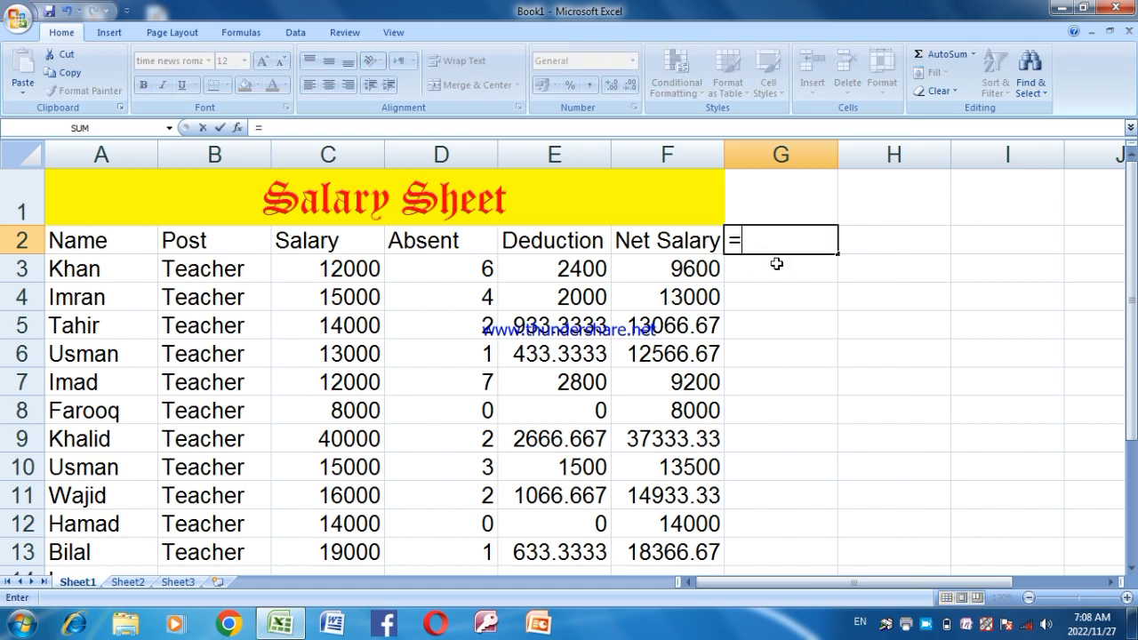
pyautogui.press('BackSpace')
pyautogui.click(776, 264)
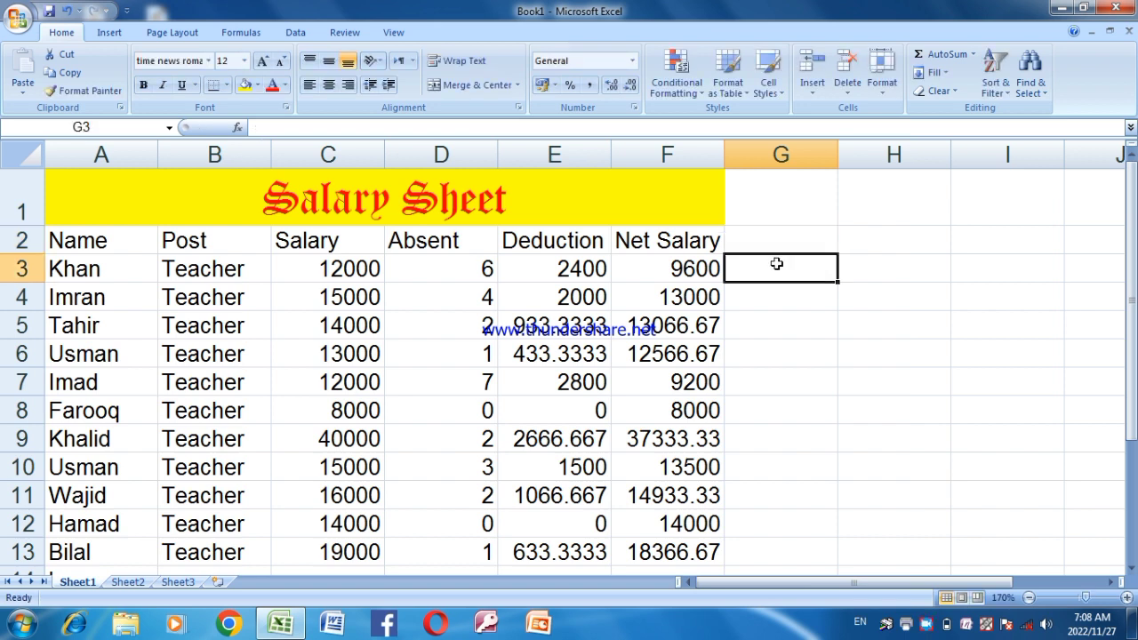
pyautogui.write('=')
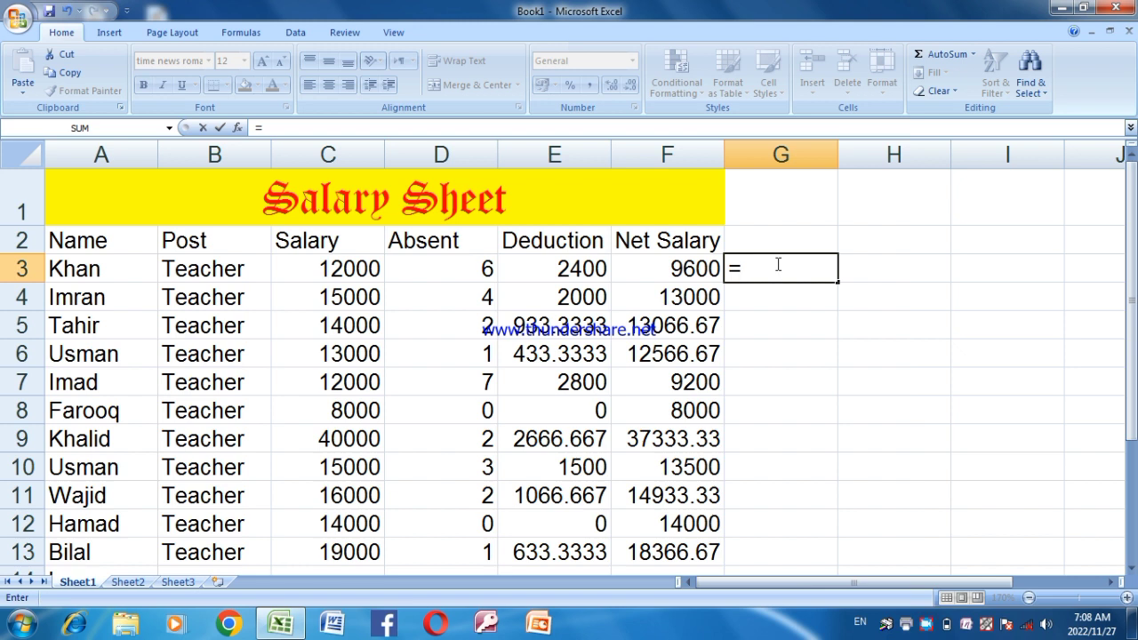
pyautogui.press('Escape')
pyautogui.press('Up')
pyautogui.write('Hou')
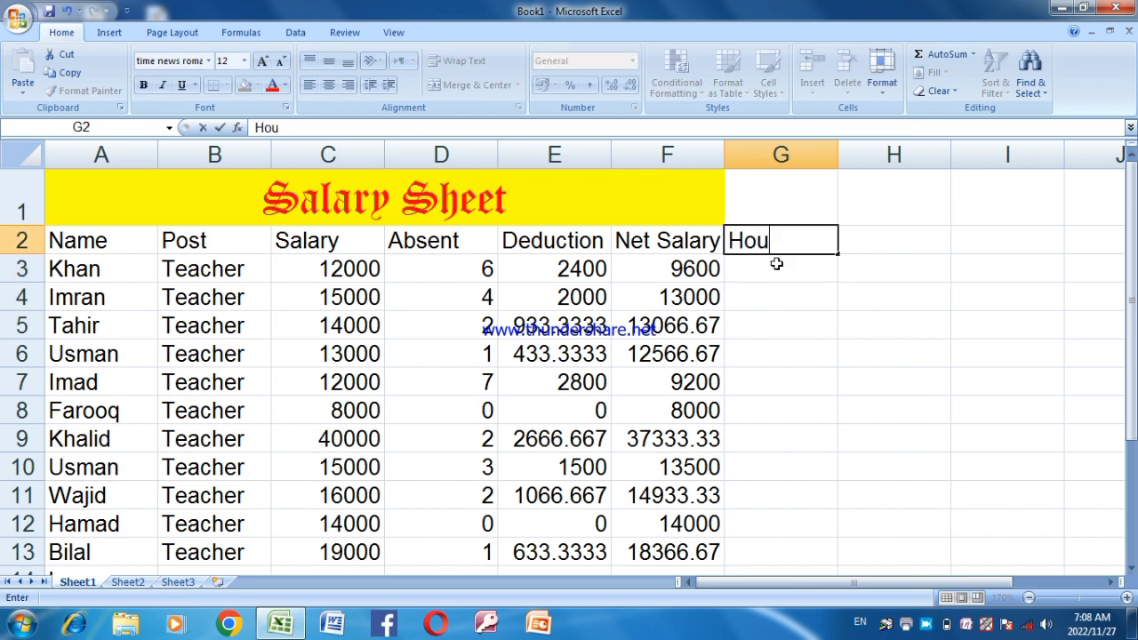
pyautogui.write('r Salary')
pyautogui.press('Return')
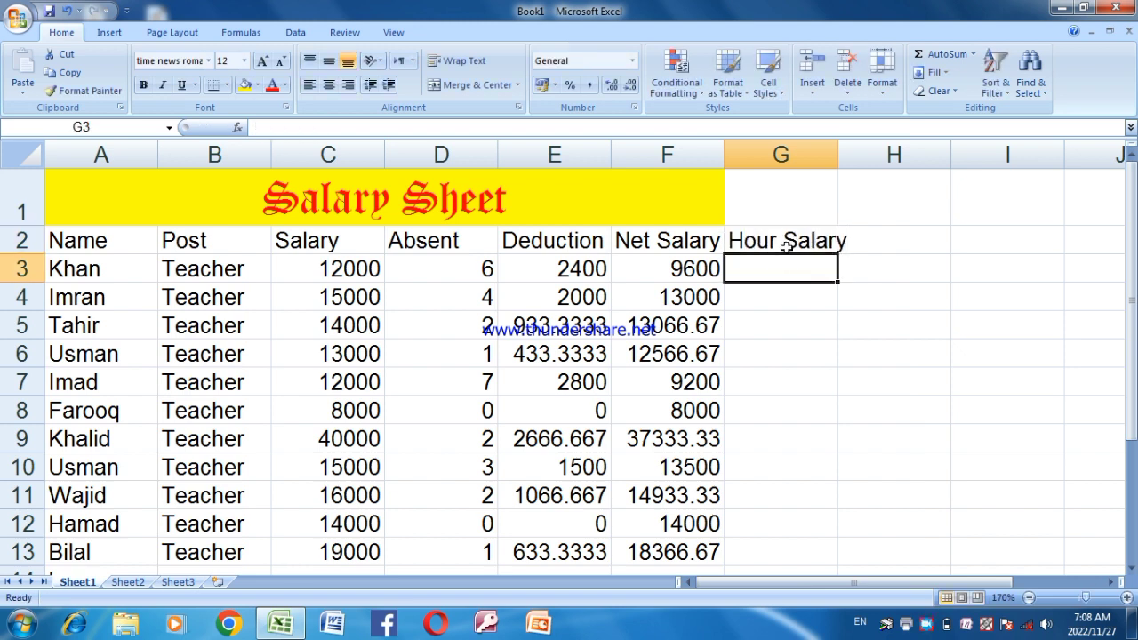
pyautogui.doubleClick(837, 151)
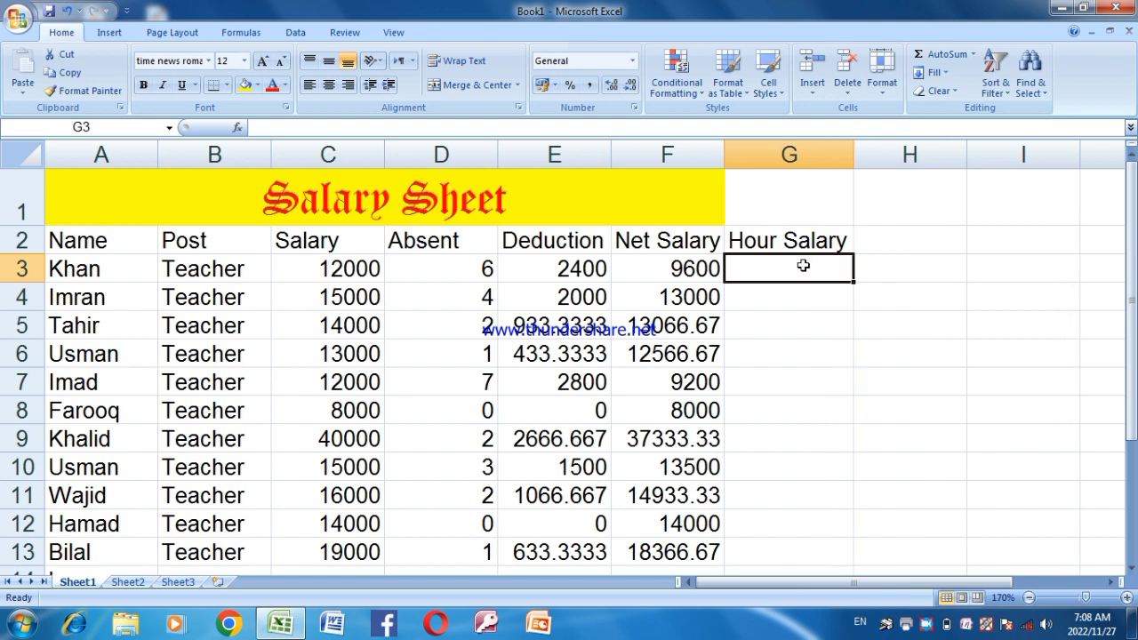
# Enter =C3/30/8 in G3, giving an hourly salary of 50.
pyautogui.write('=')
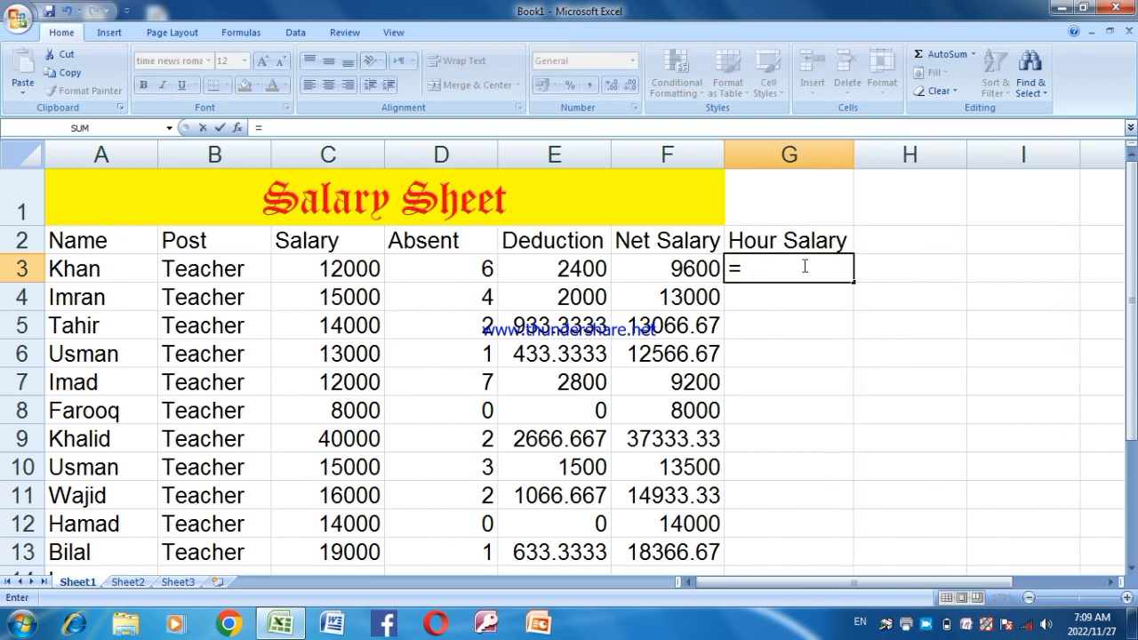
pyautogui.press('Left')
pyautogui.press('Left')
pyautogui.press('Left')
pyautogui.press('Left')
pyautogui.write('/')
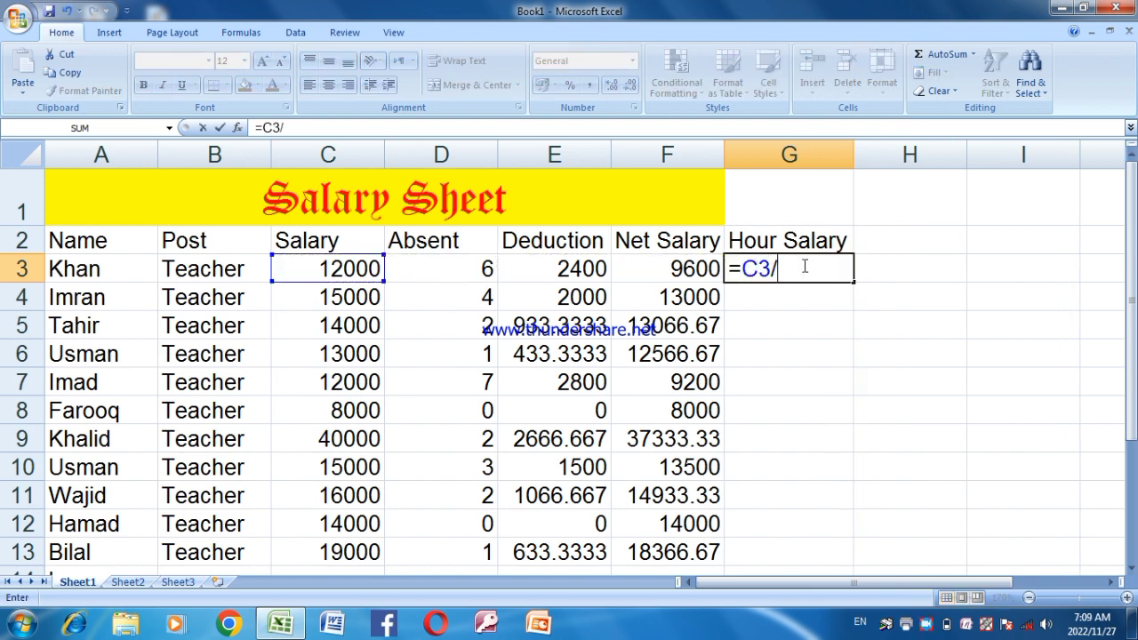
pyautogui.write('30/')
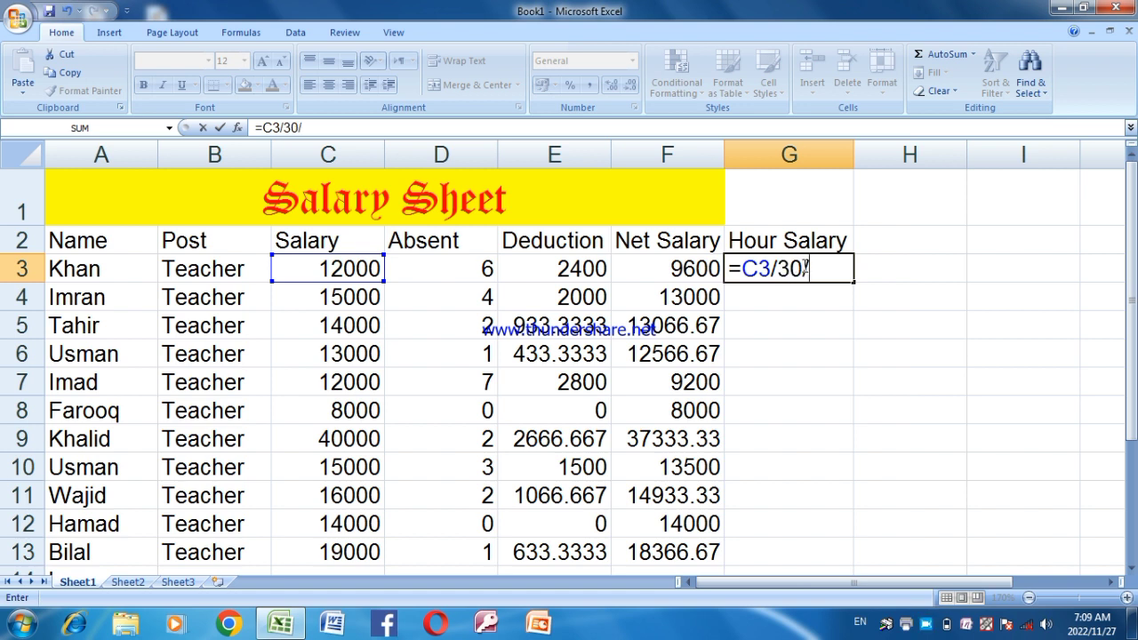
pyautogui.write('8')
pyautogui.press('Return')
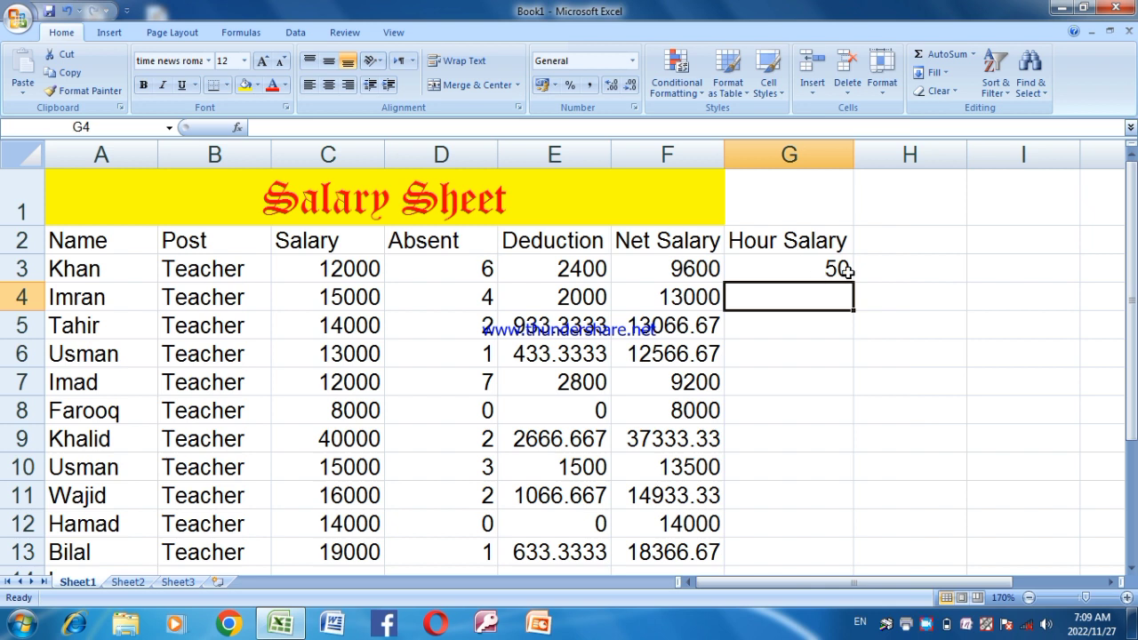
# Enter 4 hours in H3 and make I3 compute =G3*H3 (200), then review F3's formula.
pyautogui.click(871, 270)
pyautogui.write('4')
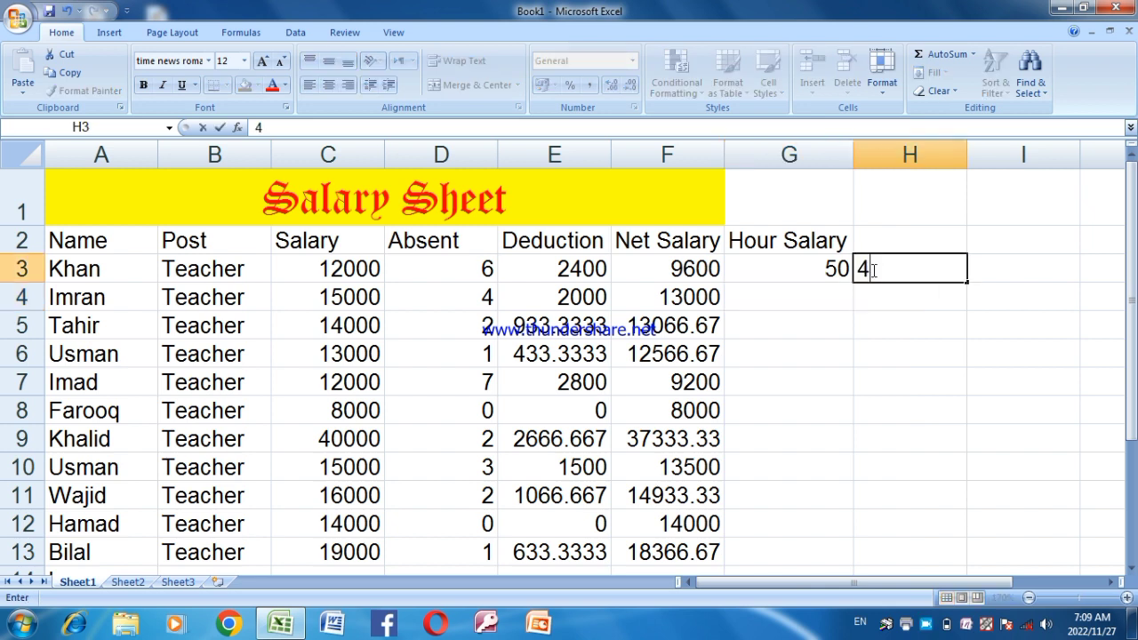
pyautogui.press('Tab')
pyautogui.write('=')
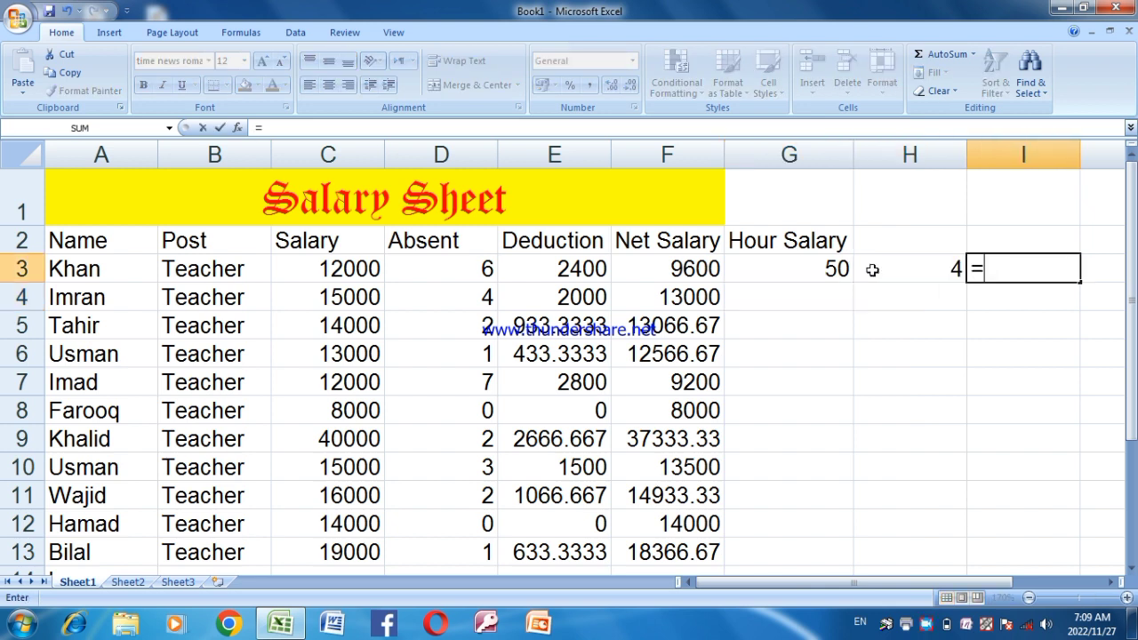
pyautogui.press('Left')
pyautogui.press('Left')
pyautogui.write('*')
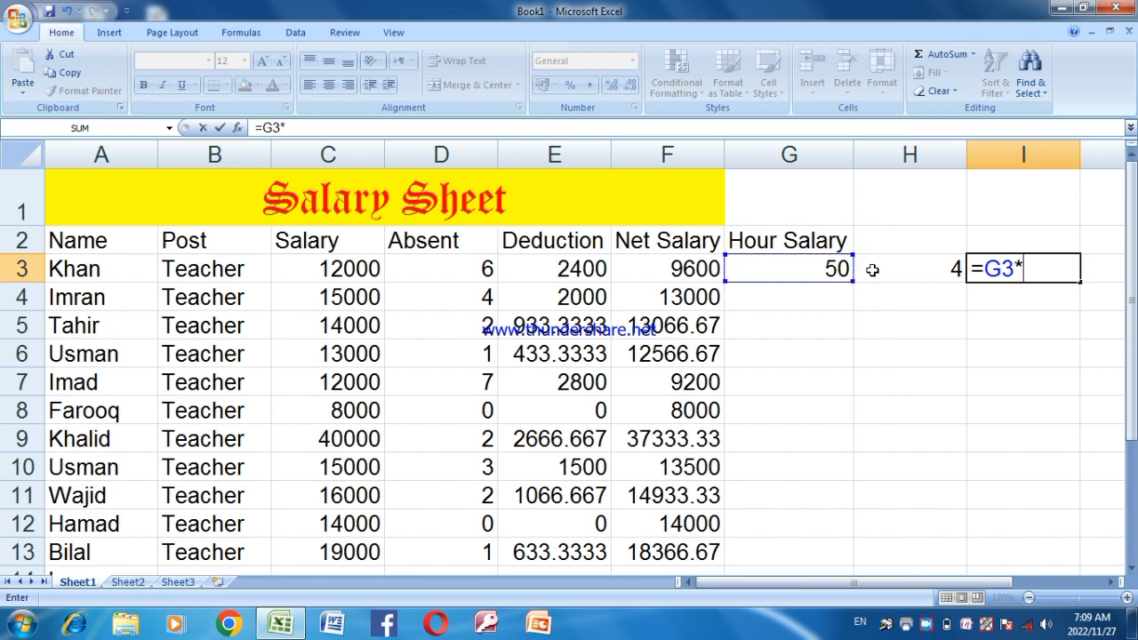
pyautogui.click(871, 270)
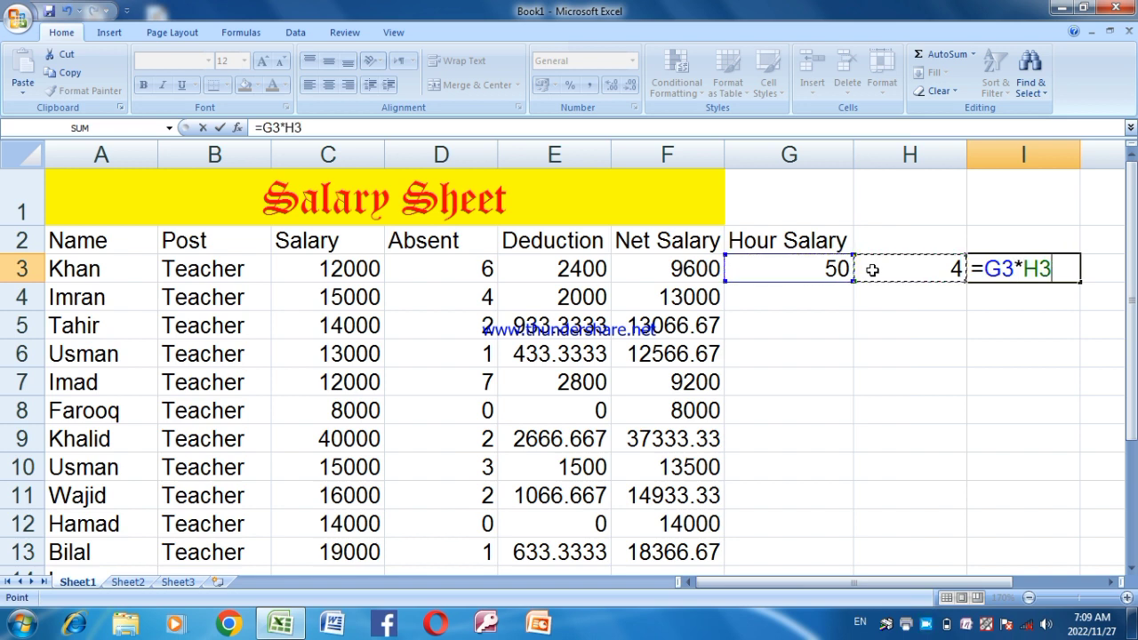
pyautogui.press('Return')
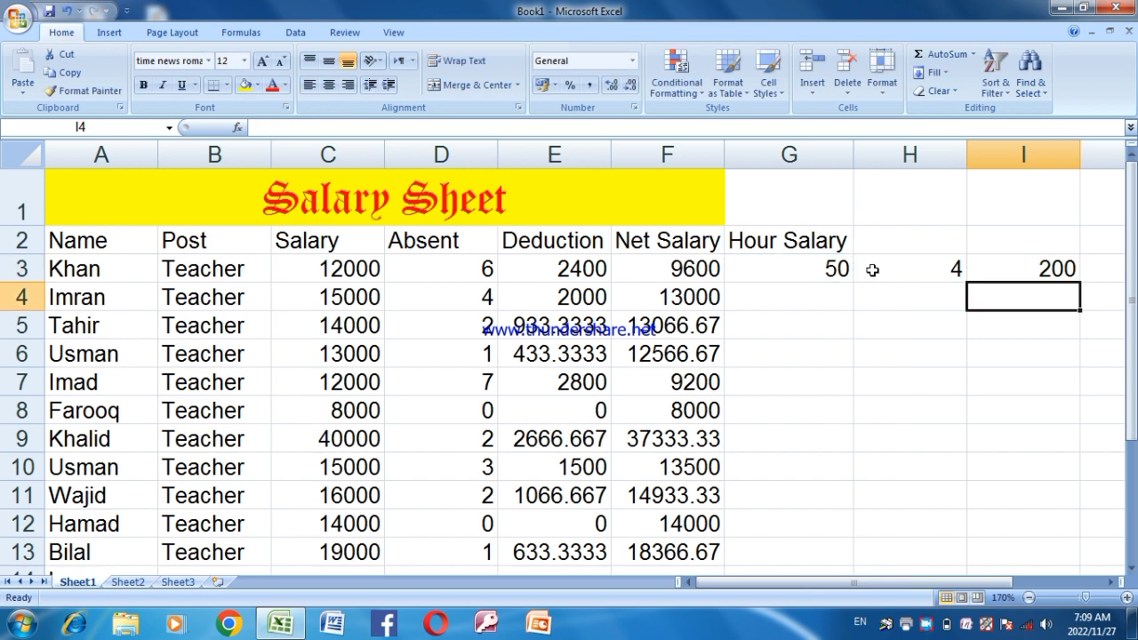
pyautogui.click(716, 268)
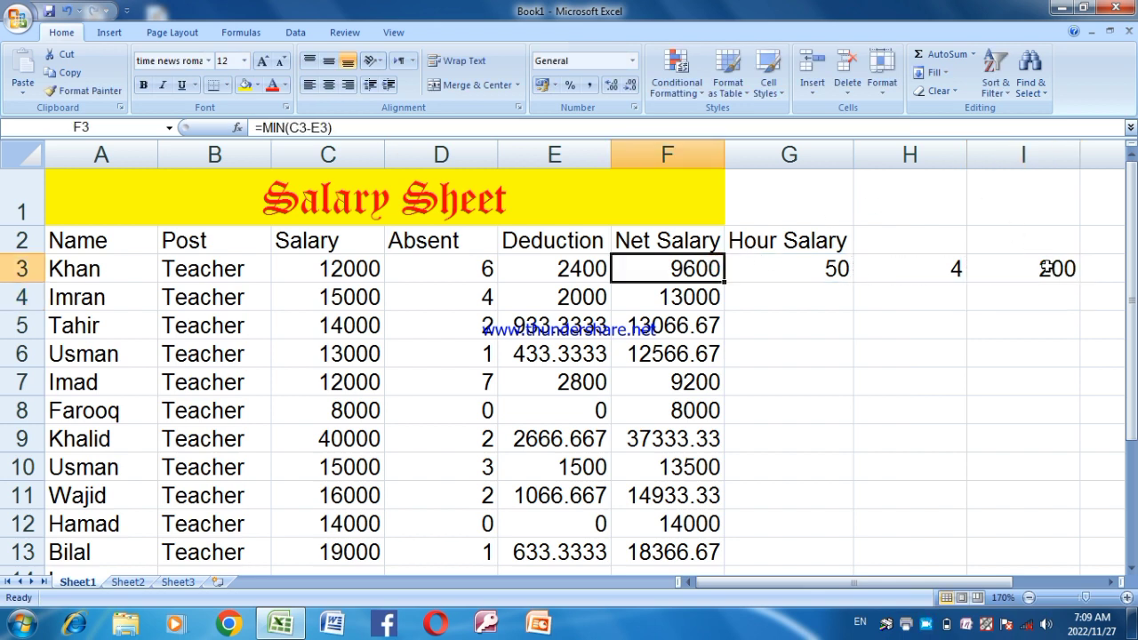
# Enter =C4/30/8 in G4 as the second employee's hourly salary.
pyautogui.click(819, 297)
pyautogui.write('=')
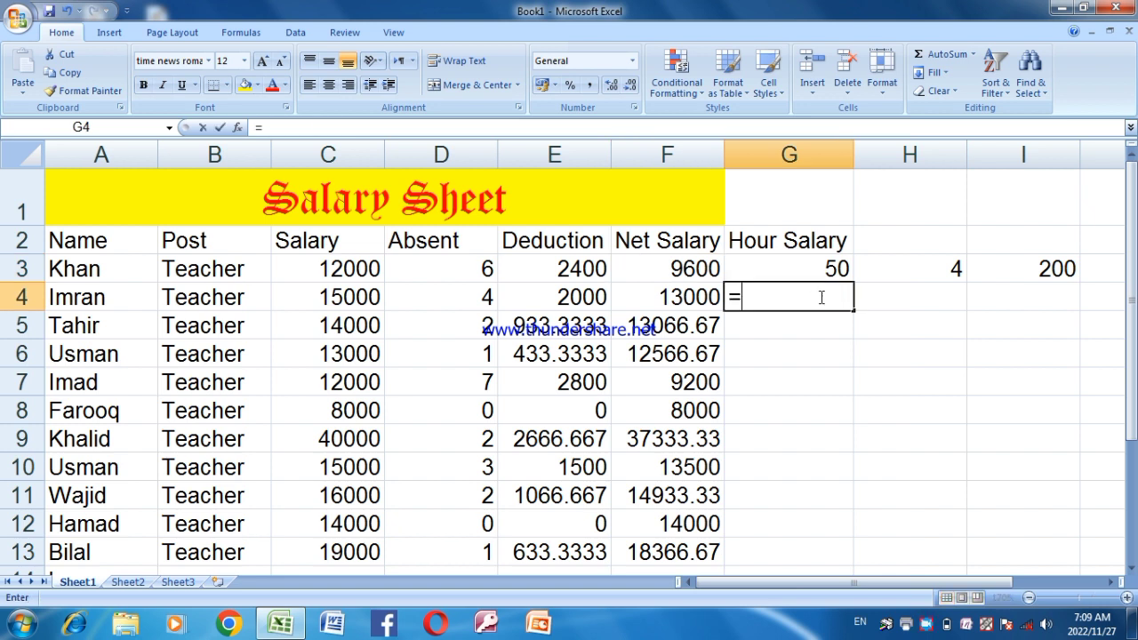
pyautogui.press('Left')
pyautogui.press('Left')
pyautogui.press('Left')
pyautogui.press('Left')
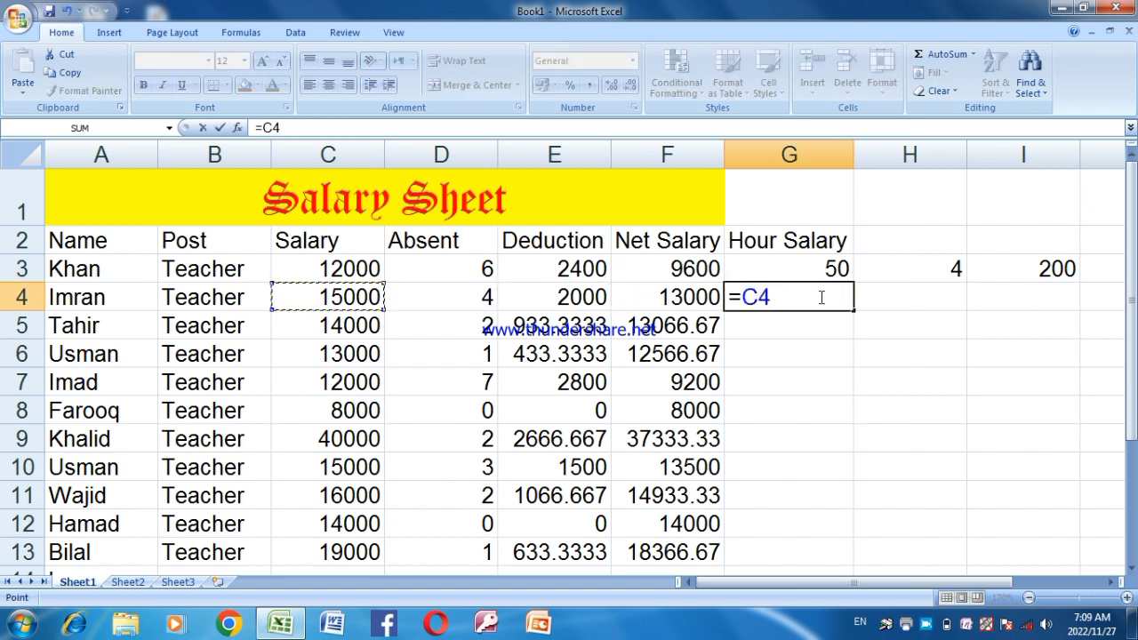
pyautogui.write('/30')
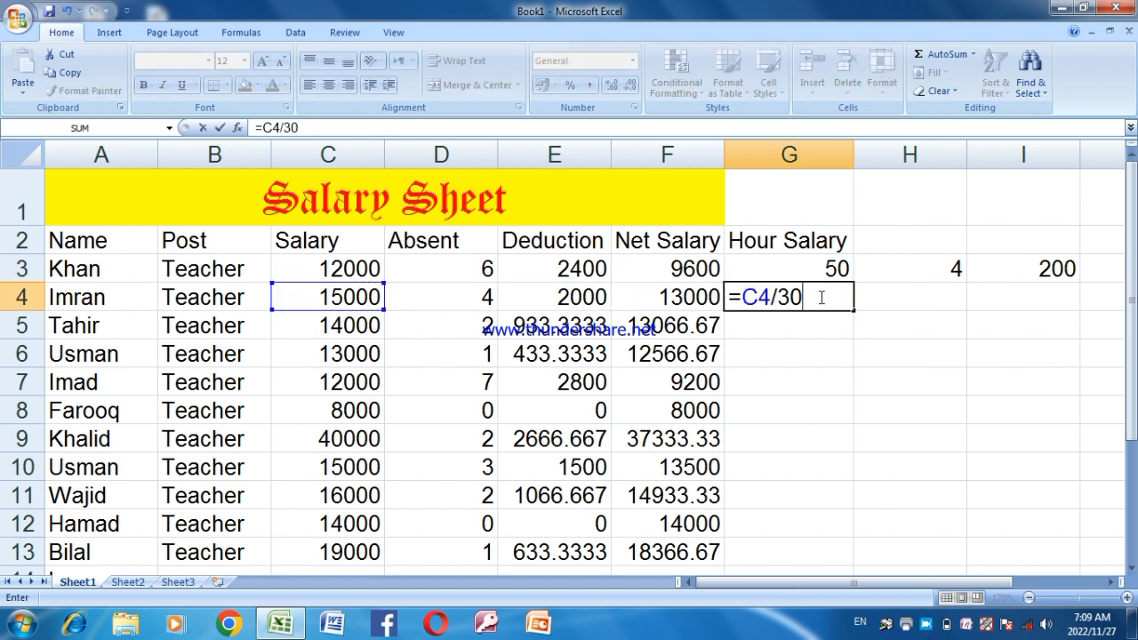
pyautogui.write('/8')
pyautogui.press('Return')
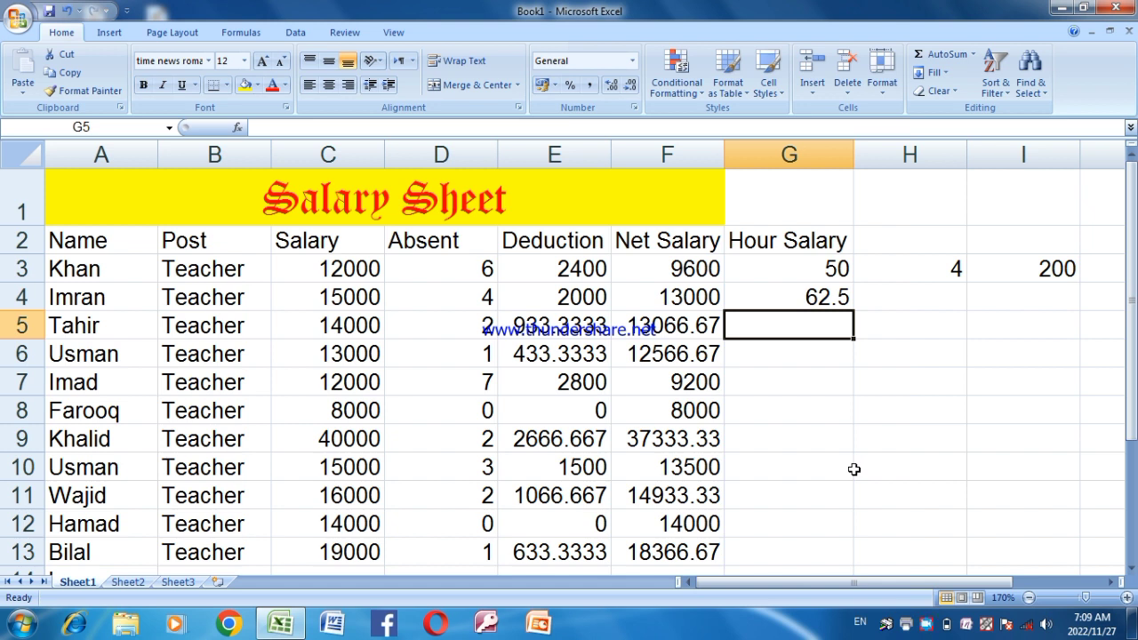
# Change G4's last divisor from 8 to 12.
pyautogui.press('Up')
pyautogui.doubleClick(840, 289)
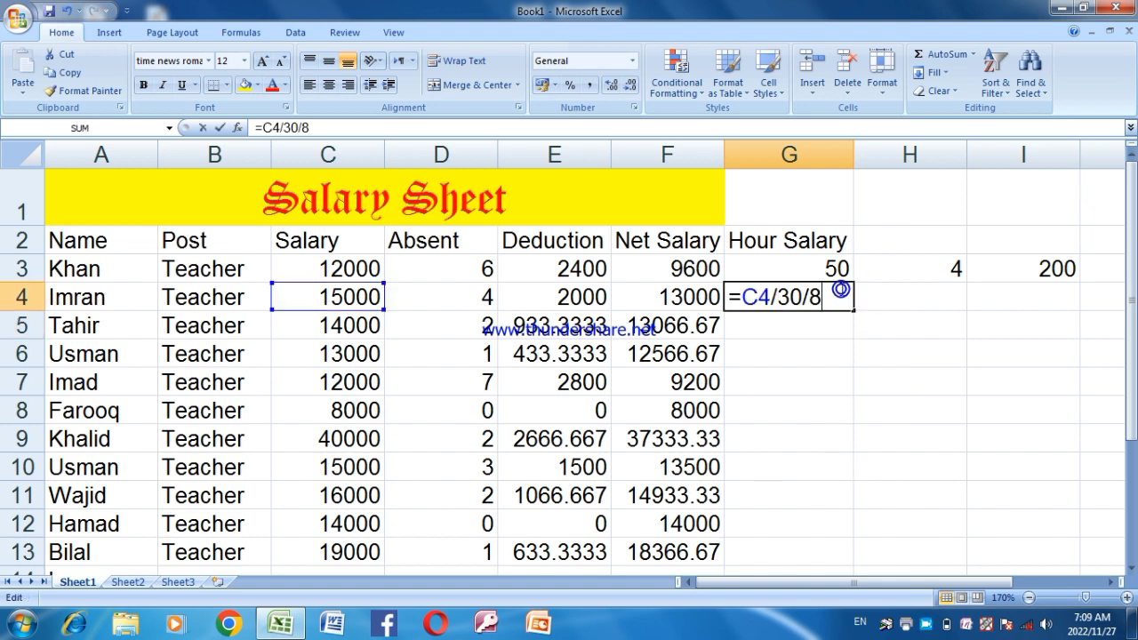
pyautogui.press('BackSpace')
pyautogui.write('12')
pyautogui.press('Return')
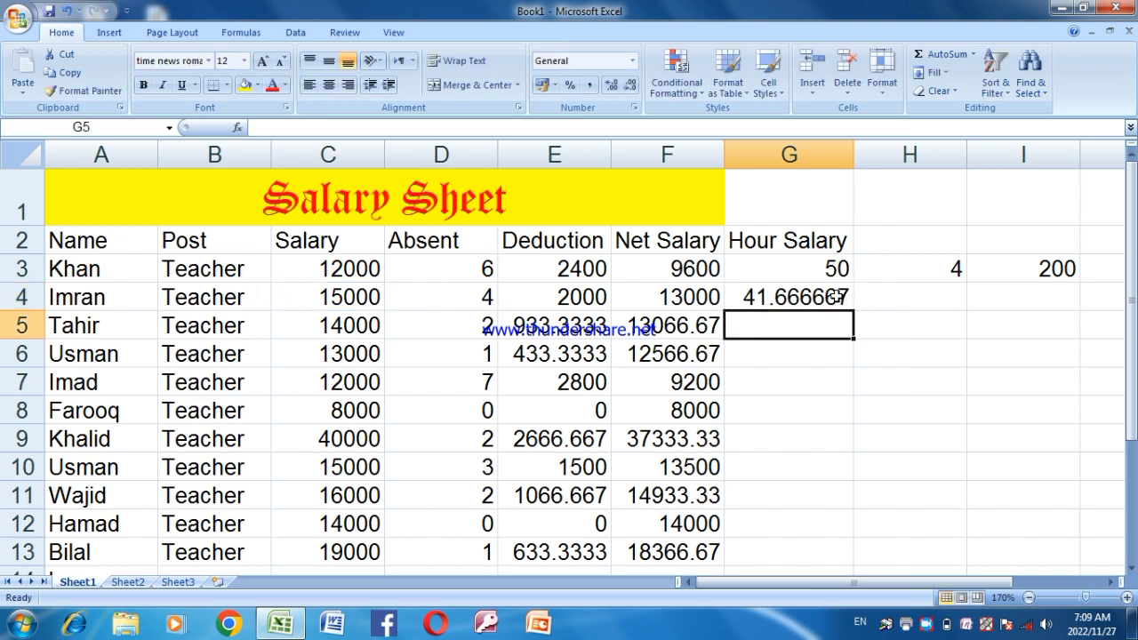
# Revise G4 to =C4/30/5 so the hourly salary shows 100.
pyautogui.doubleClick(753, 298)
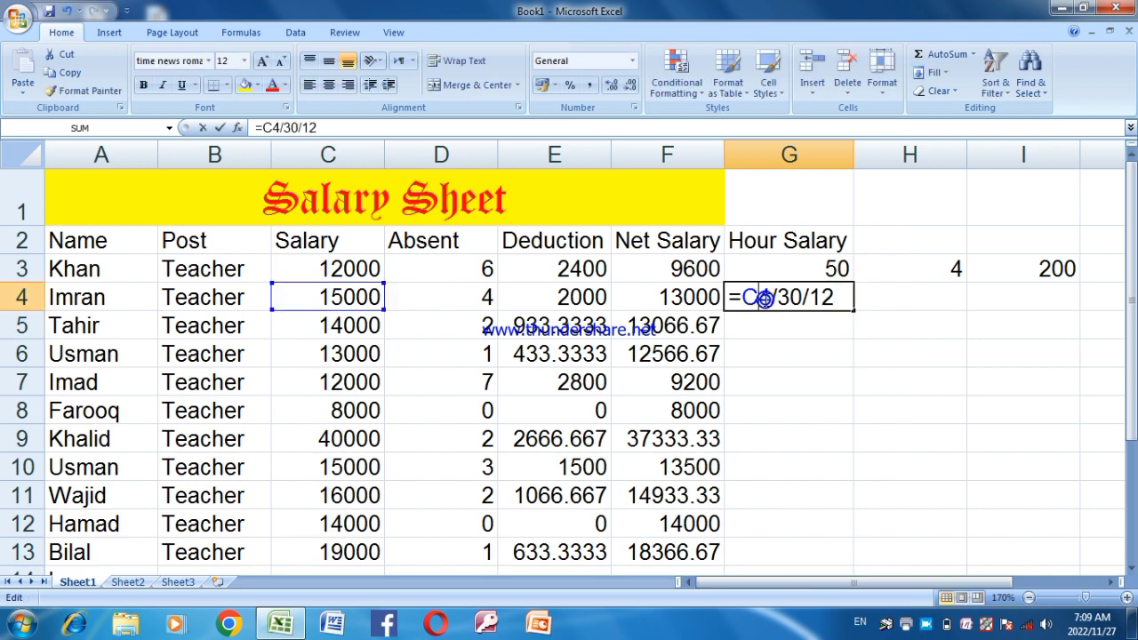
pyautogui.click(836, 296)
pyautogui.press('BackSpace')
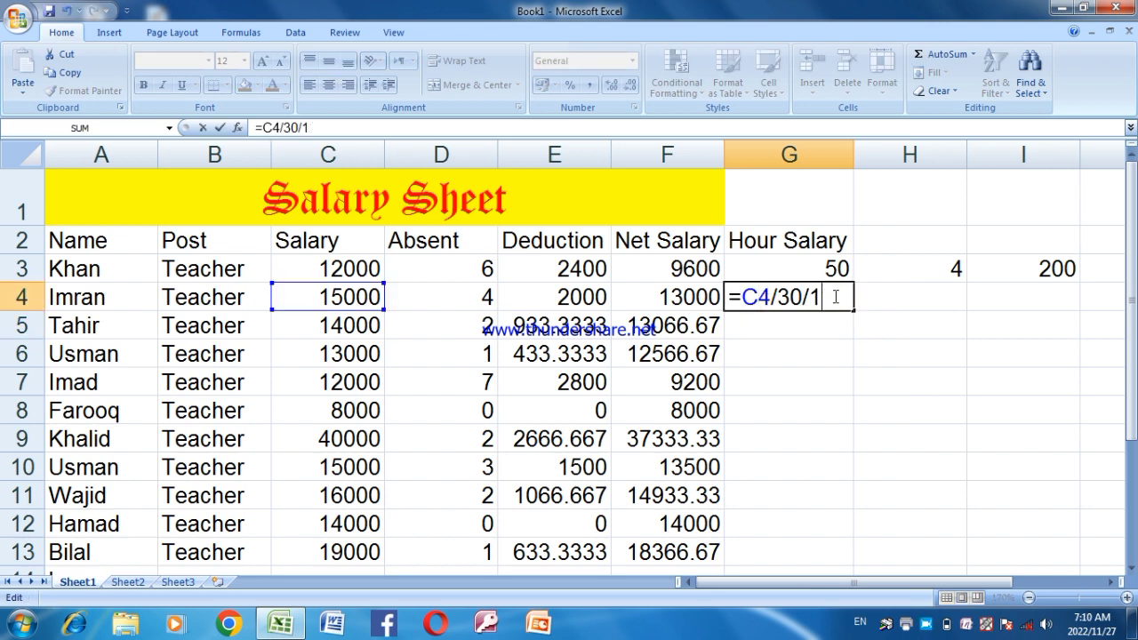
pyautogui.press('BackSpace')
pyautogui.write('5')
pyautogui.press('Return')
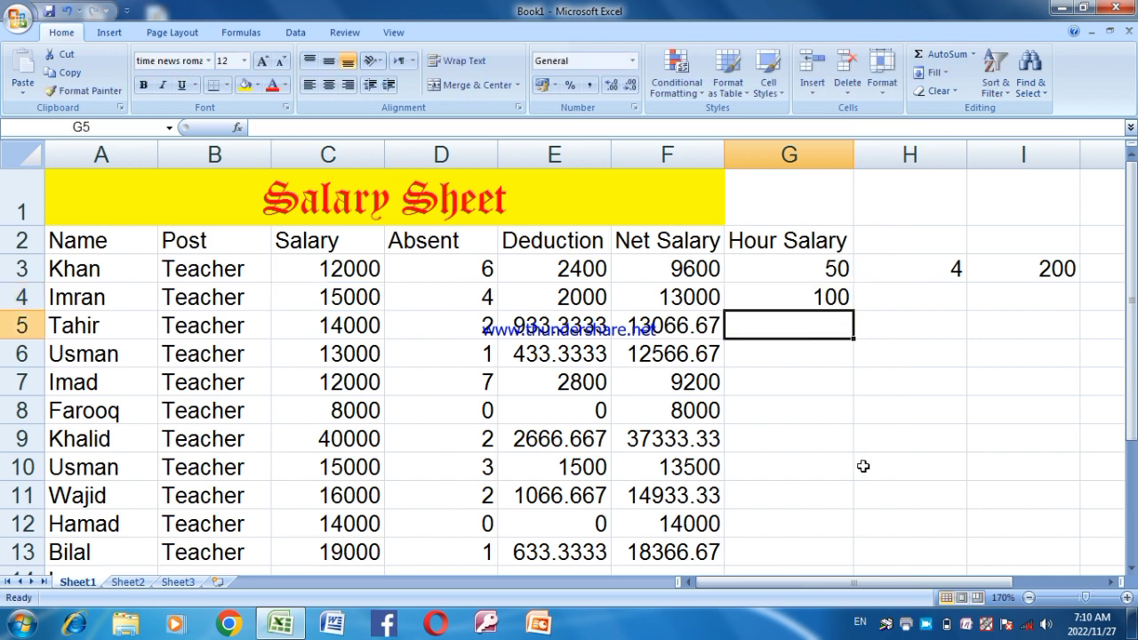